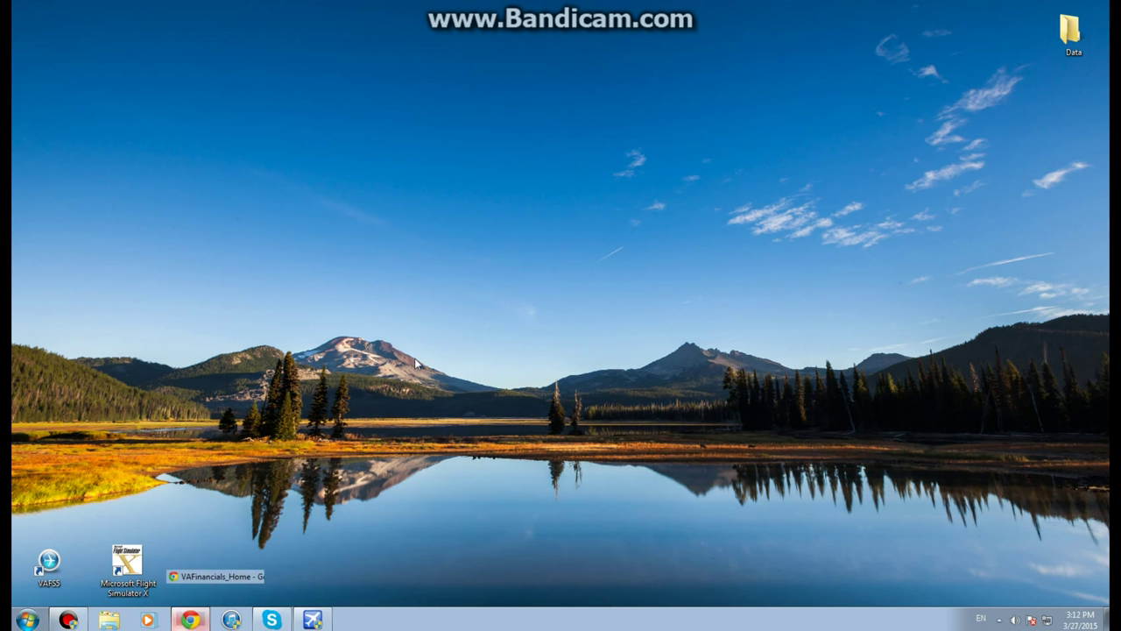
Sign in to the VAFS Pilot Center with the pilot's username and account password.
left_click(190, 619)
left_click(750, 74)
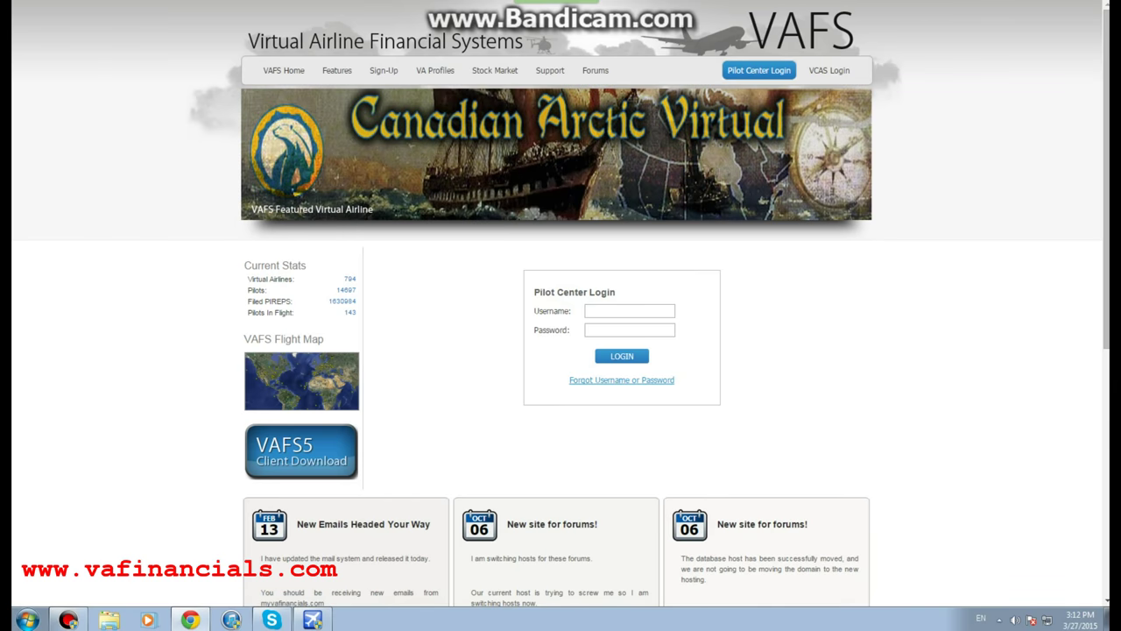
type("EFZ")
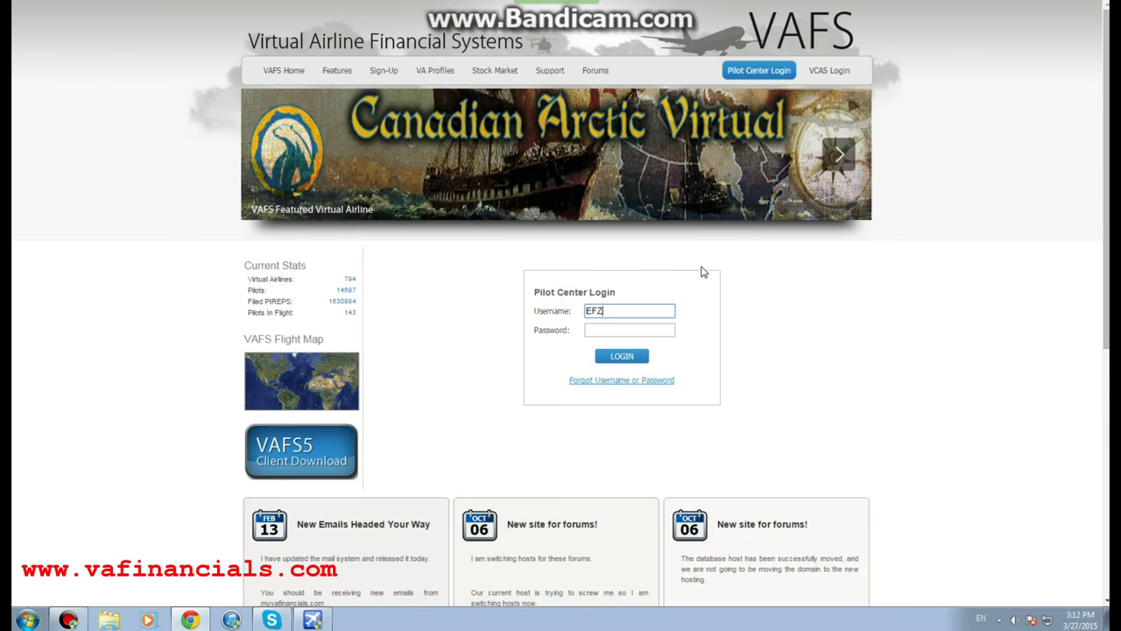
type("Y")
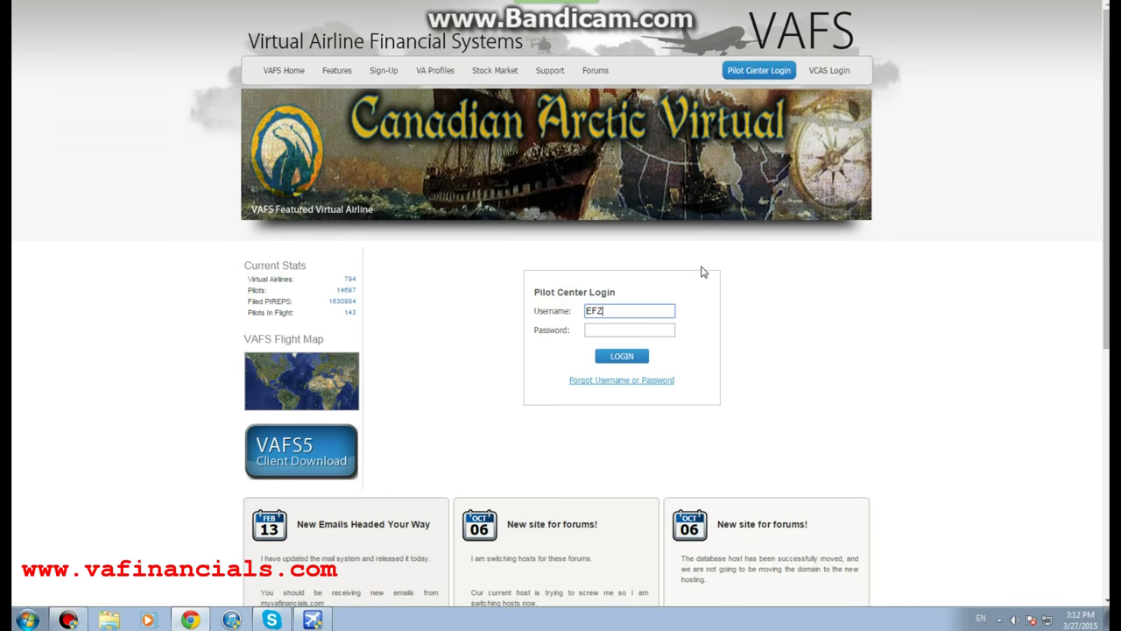
key("BackSpace")
type("100")
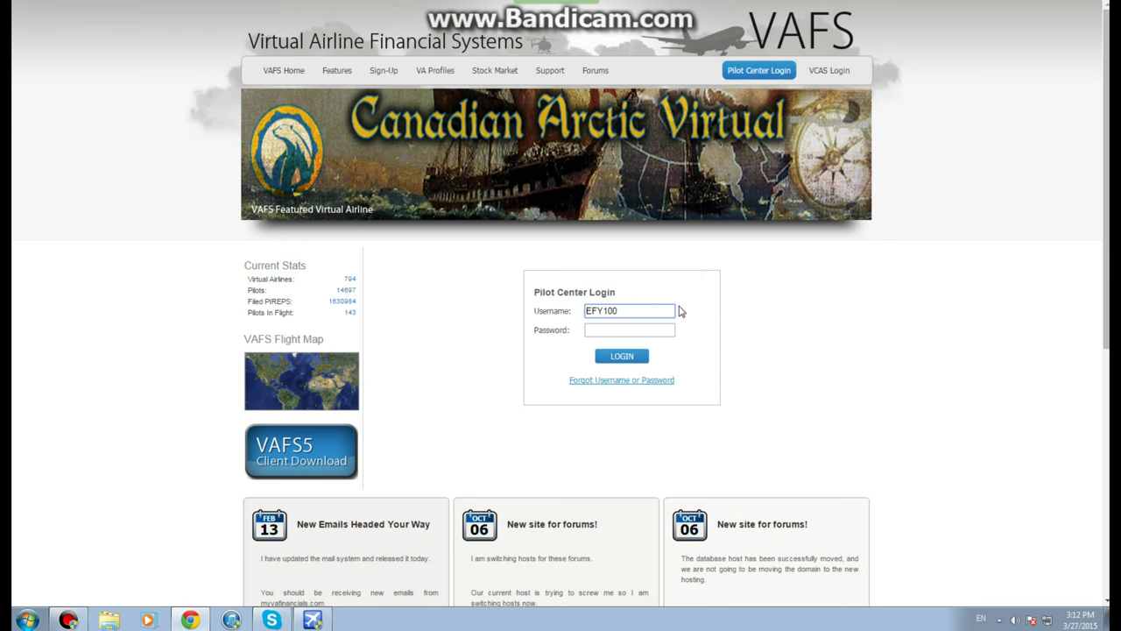
left_click(643, 342)
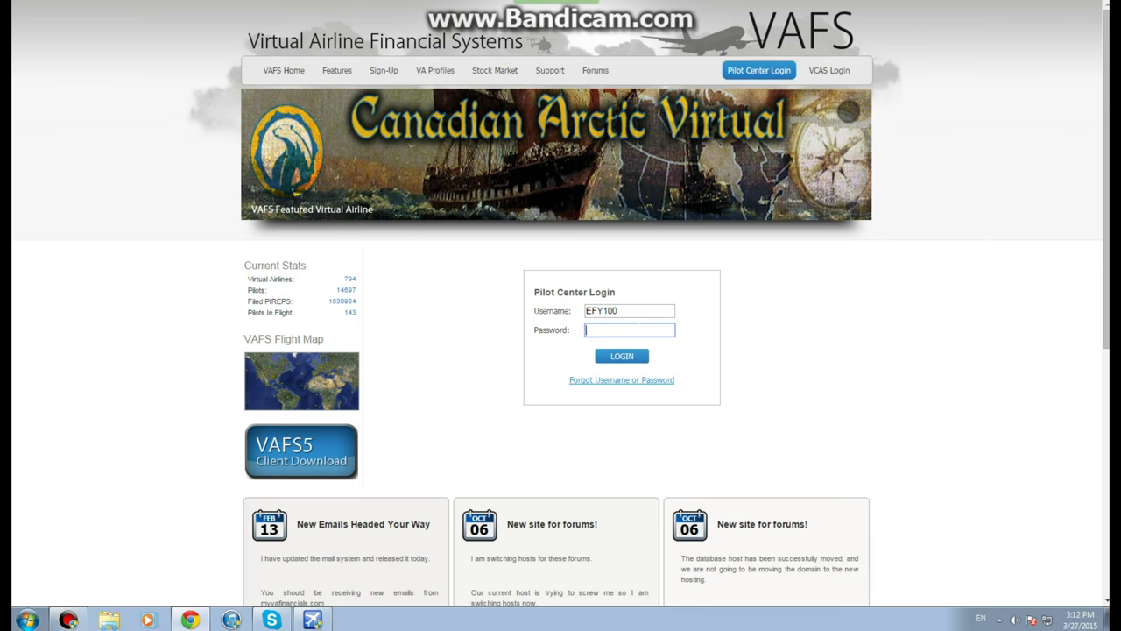
type("•••••••")
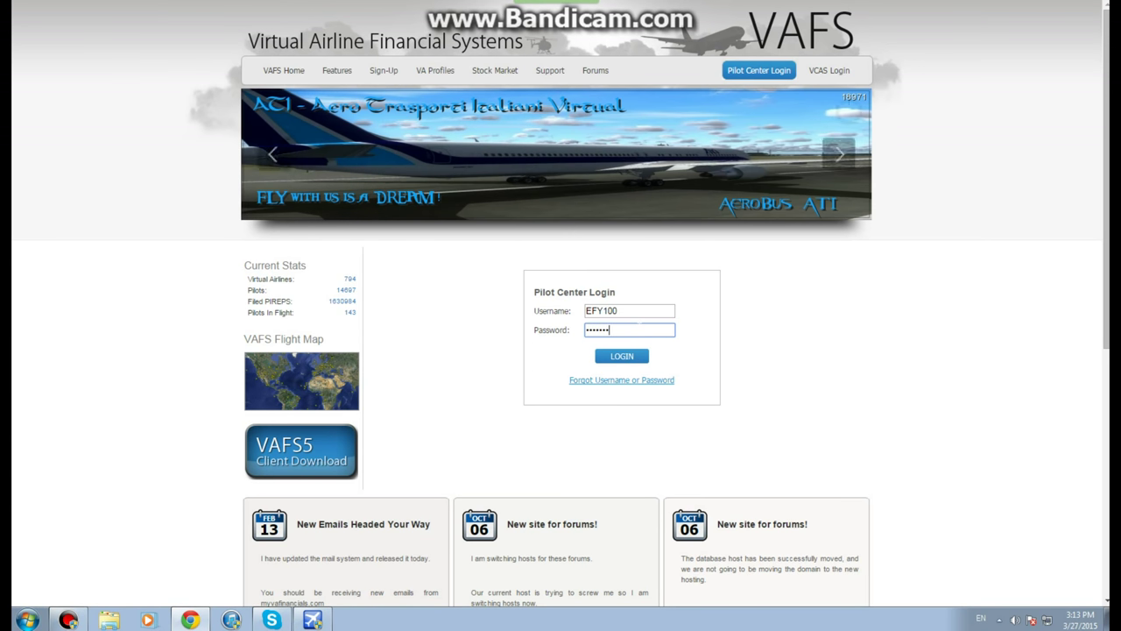
left_click(623, 356)
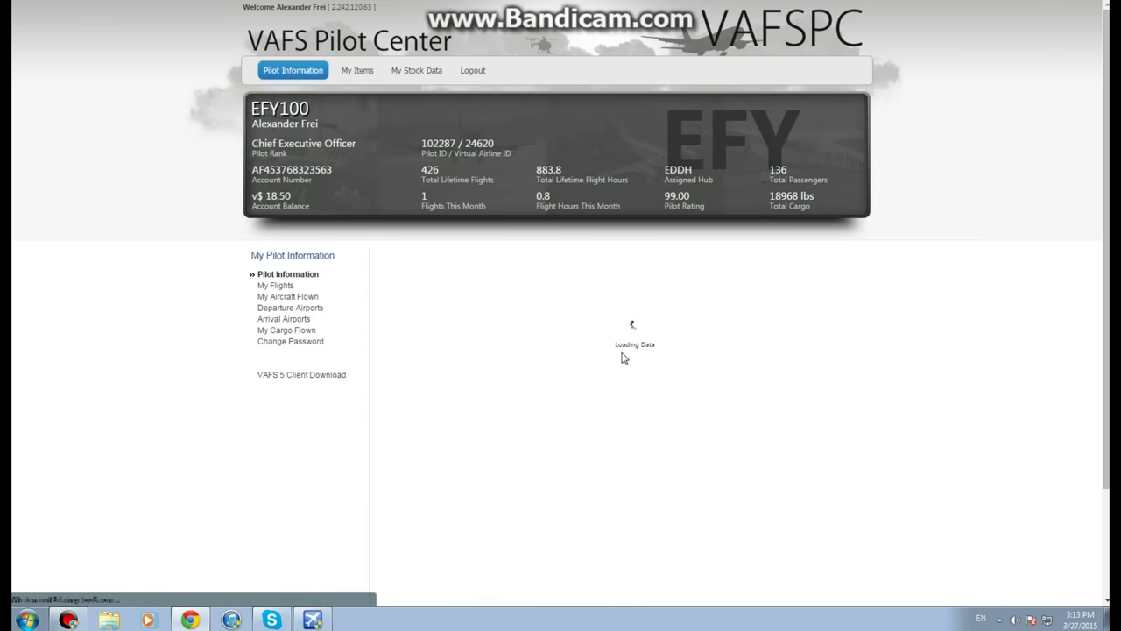
Review the Pilot Information page, including 426 flights and power ranking 3078.
scroll(617, 341, "down", 3)
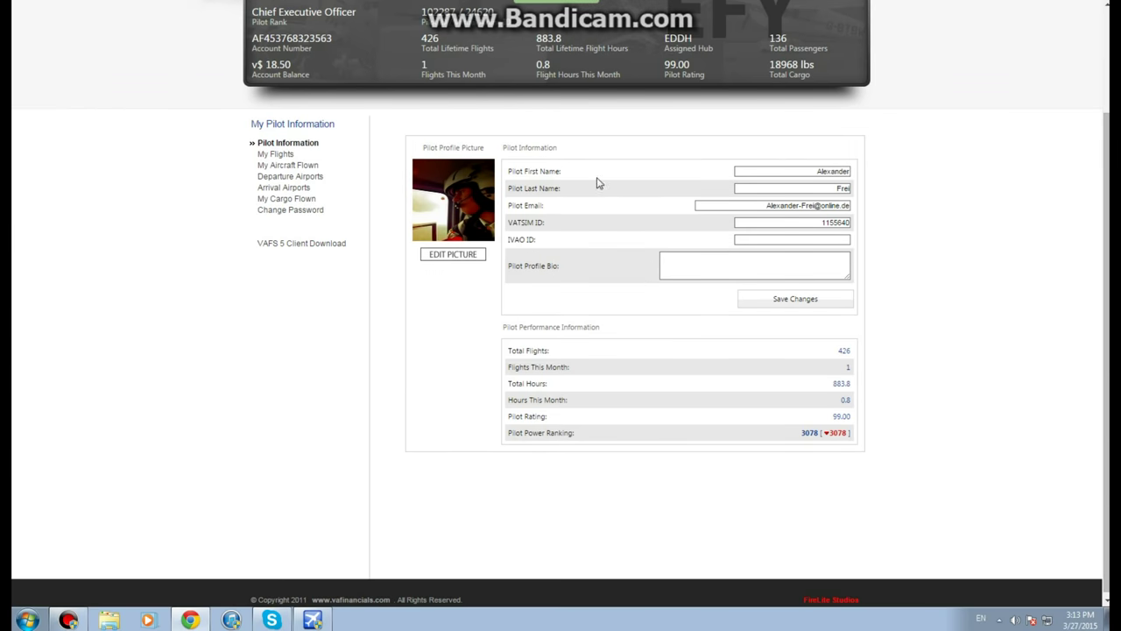
scroll(234, 323, "up", 1)
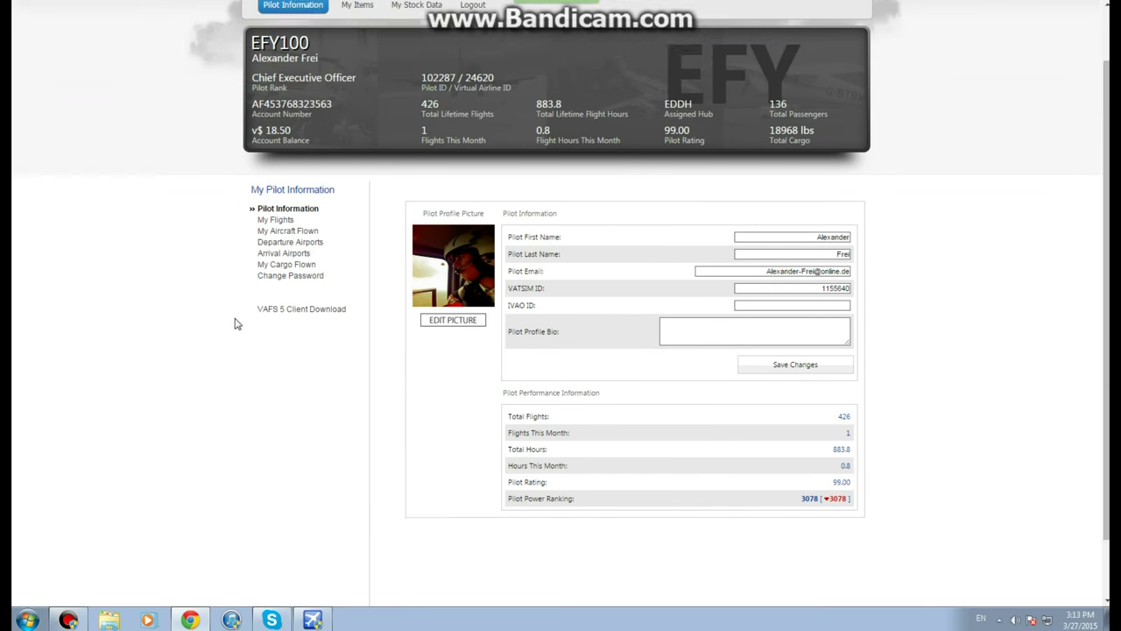
scroll(234, 323, "up", 1)
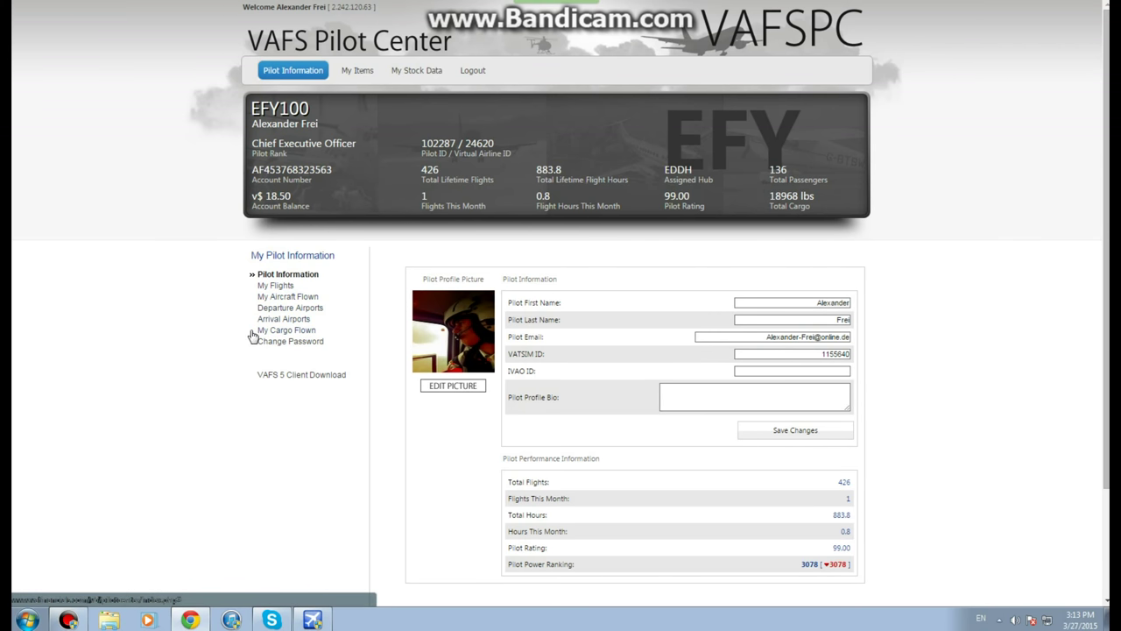
Show the VAFS 5 Client Download instructions and highlight the 'Run as ADMINISTRATOR' step.
left_click(293, 377)
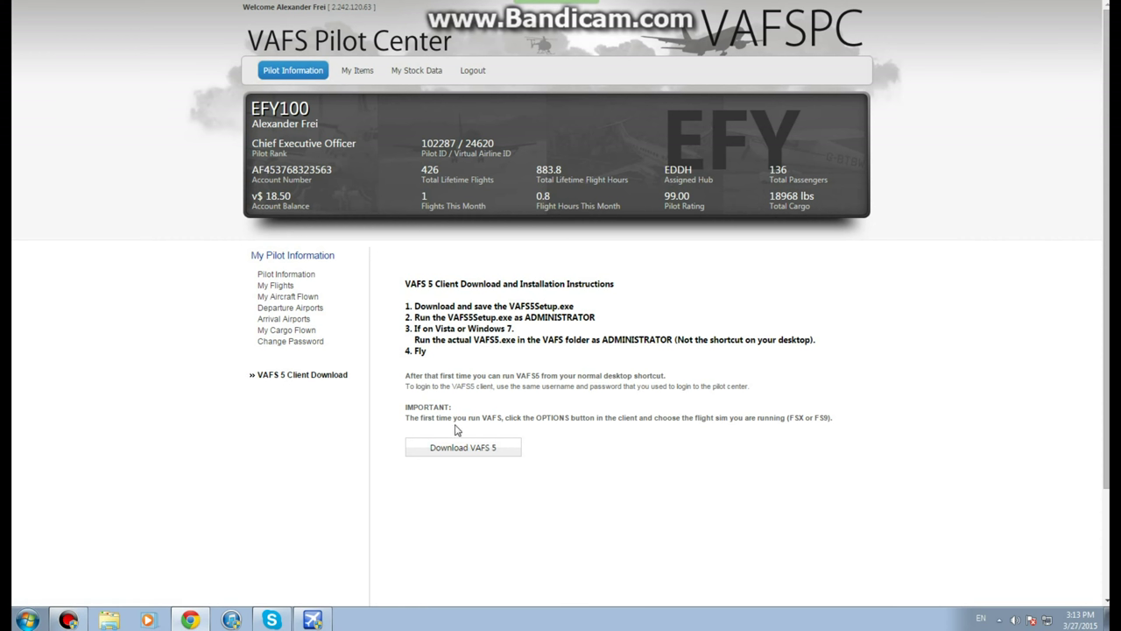
left_click_drag(414, 317, 597, 320)
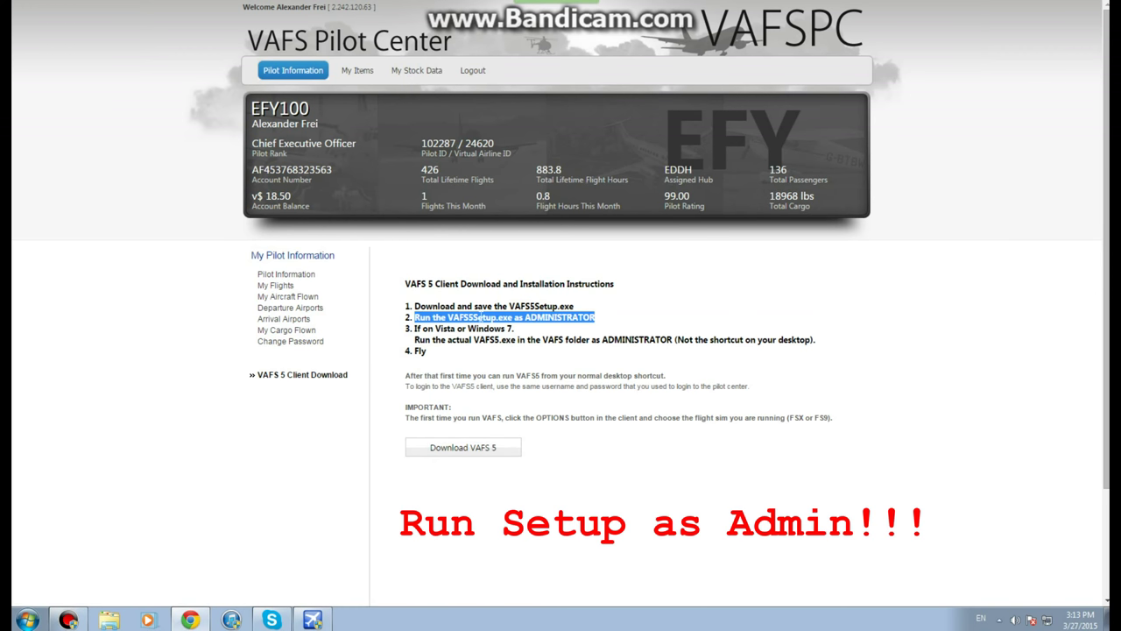
left_click(547, 317)
left_click_drag(525, 317, 605, 321)
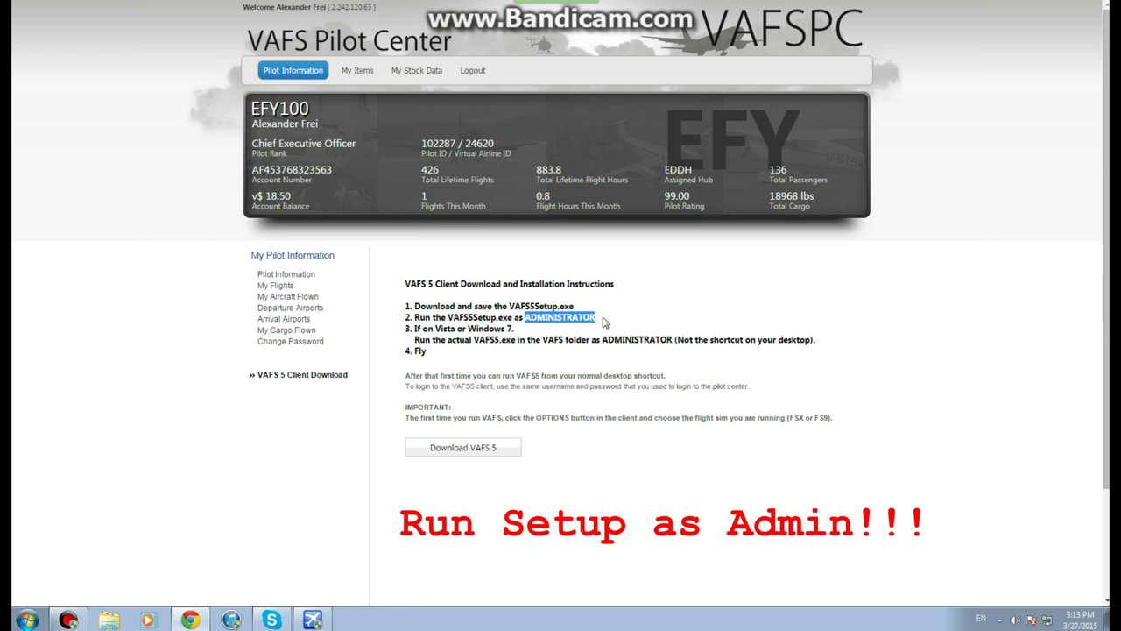
left_click(602, 322)
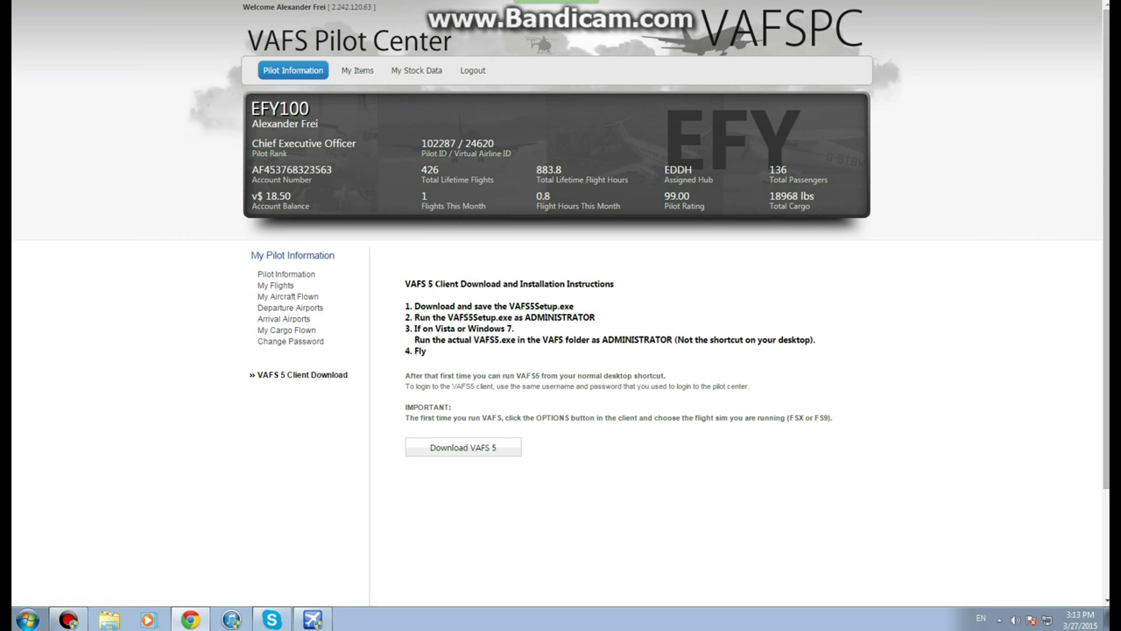
Log out of the Pilot Center and return to Flight Simulator X.
left_click(471, 75)
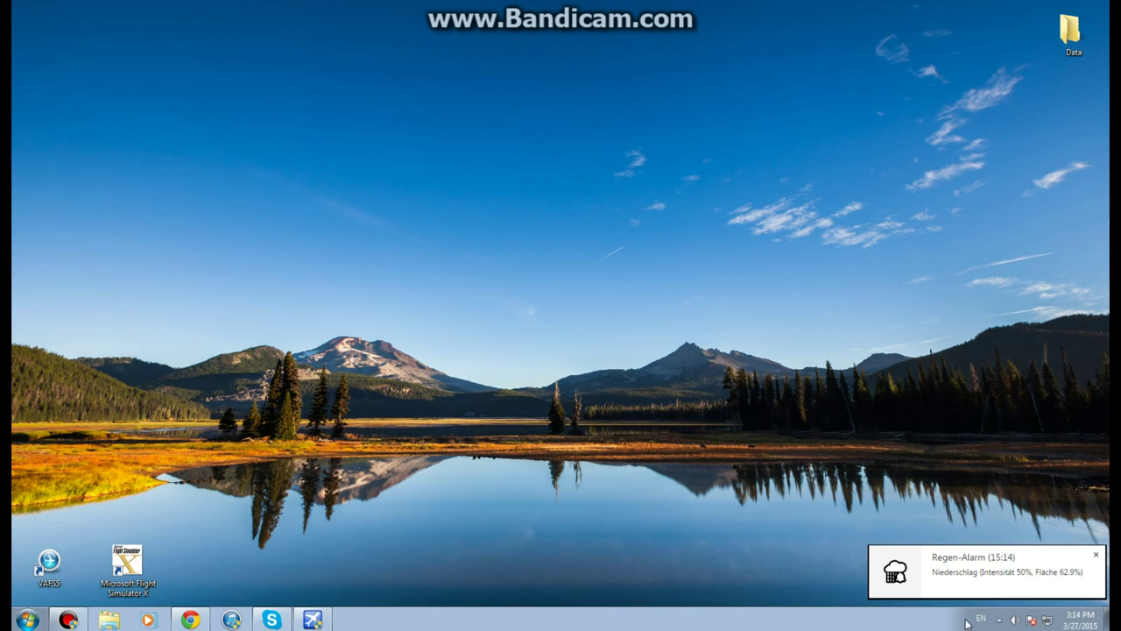
left_click(1096, 555)
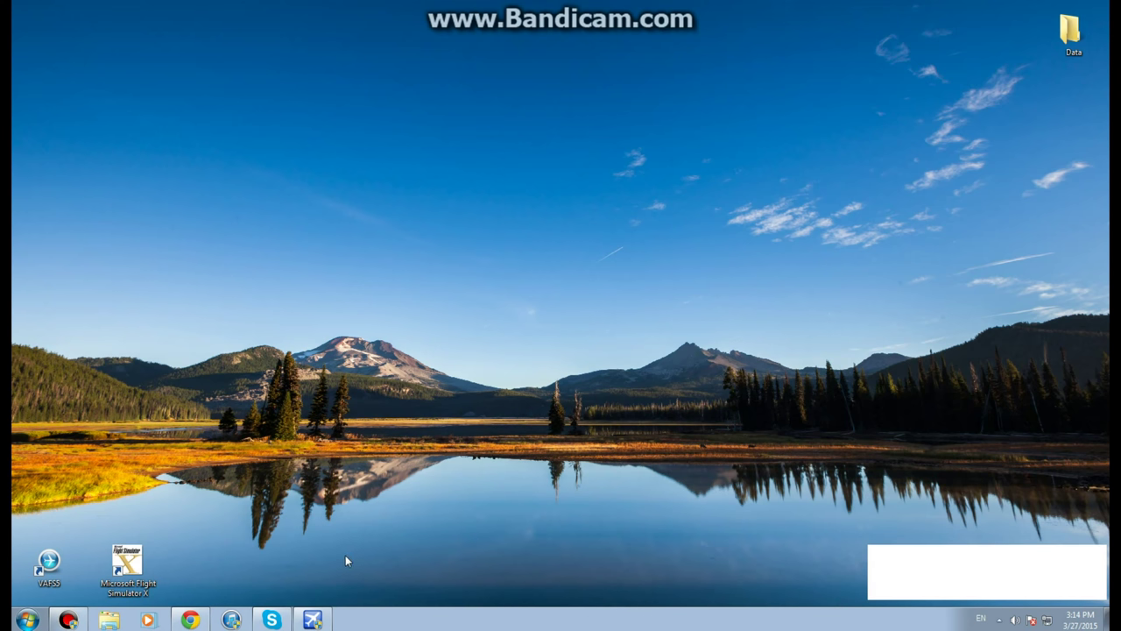
left_click(313, 619)
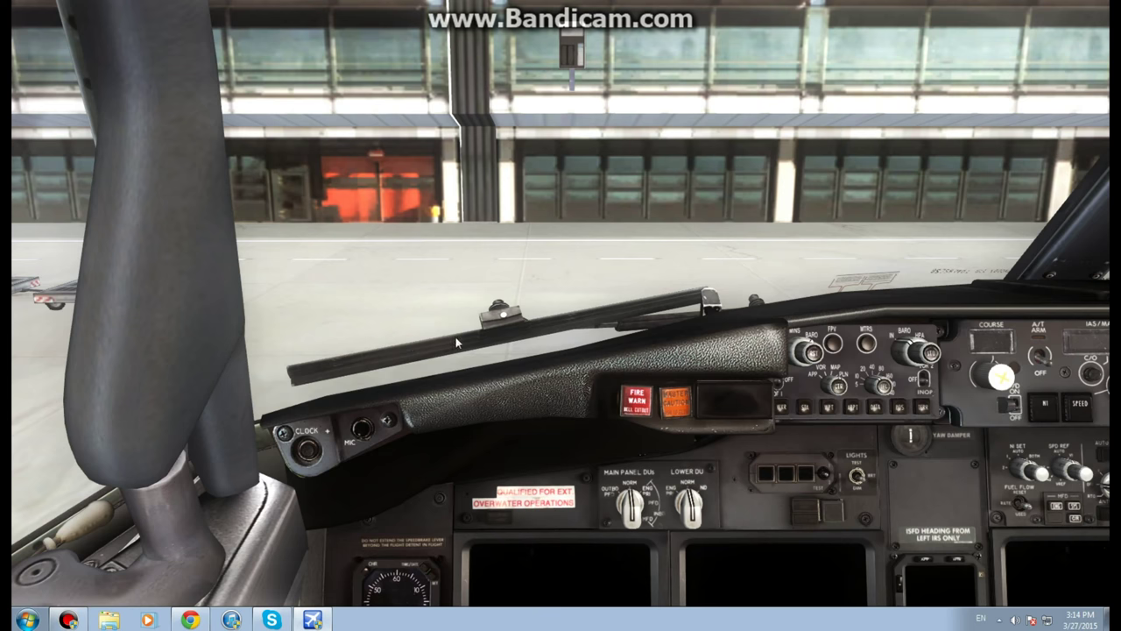
Inspect the gate-parked airliner from cockpit and outside views, then launch VAFS5 from the desktop.
mouse_move(638, 360)
left_mouse_down()
mouse_move(698, 350)
mouse_move(538, 233)
left_mouse_up()
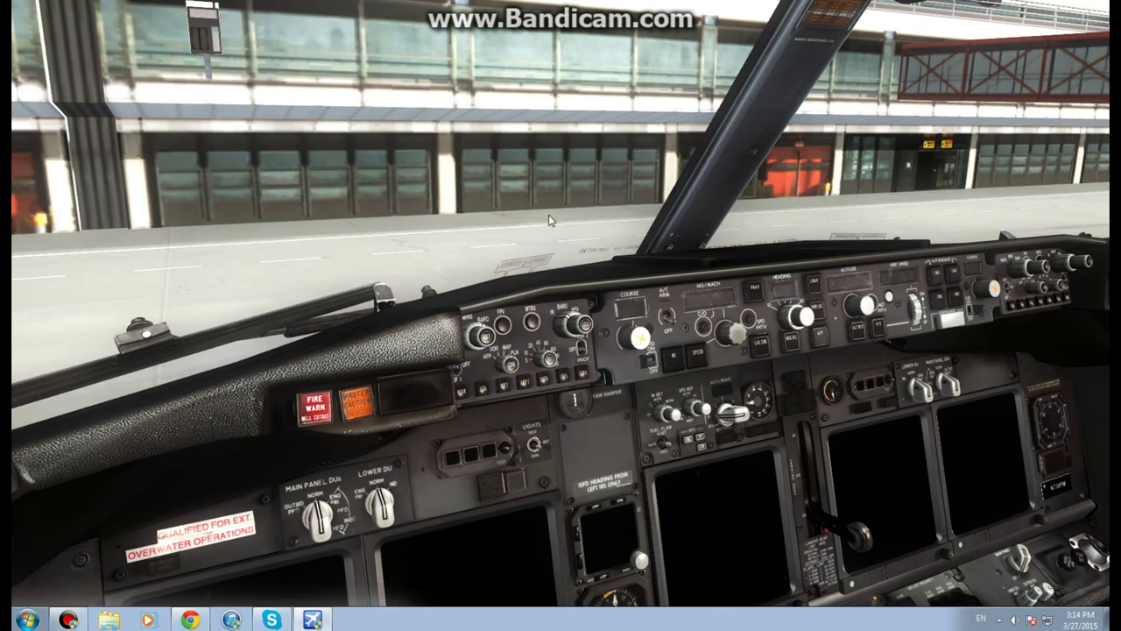
key("s")
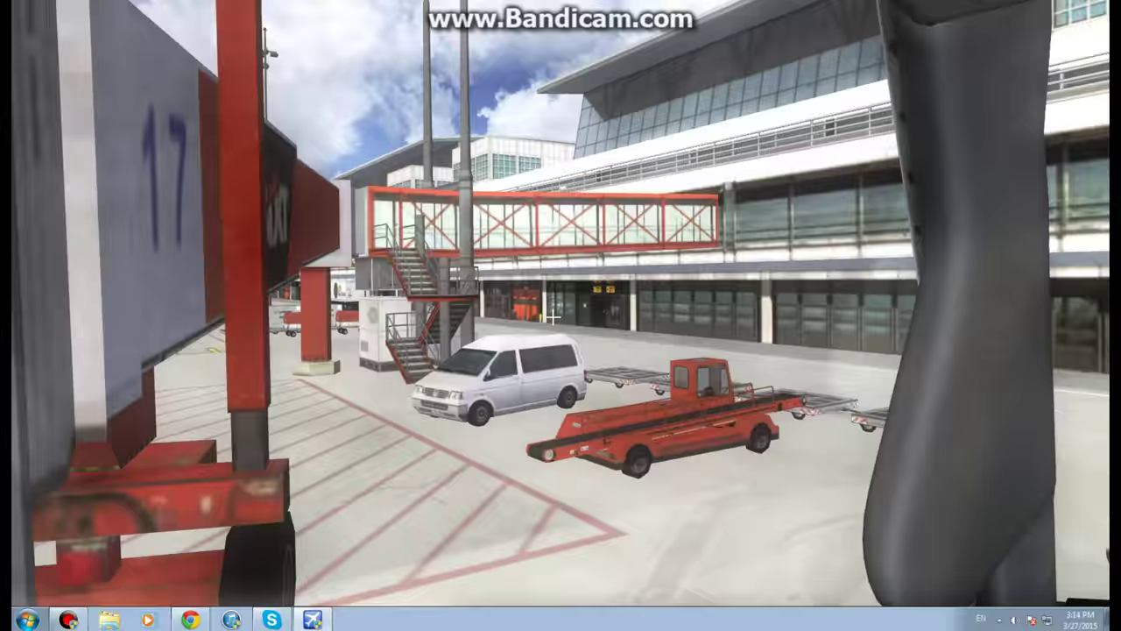
key("s")
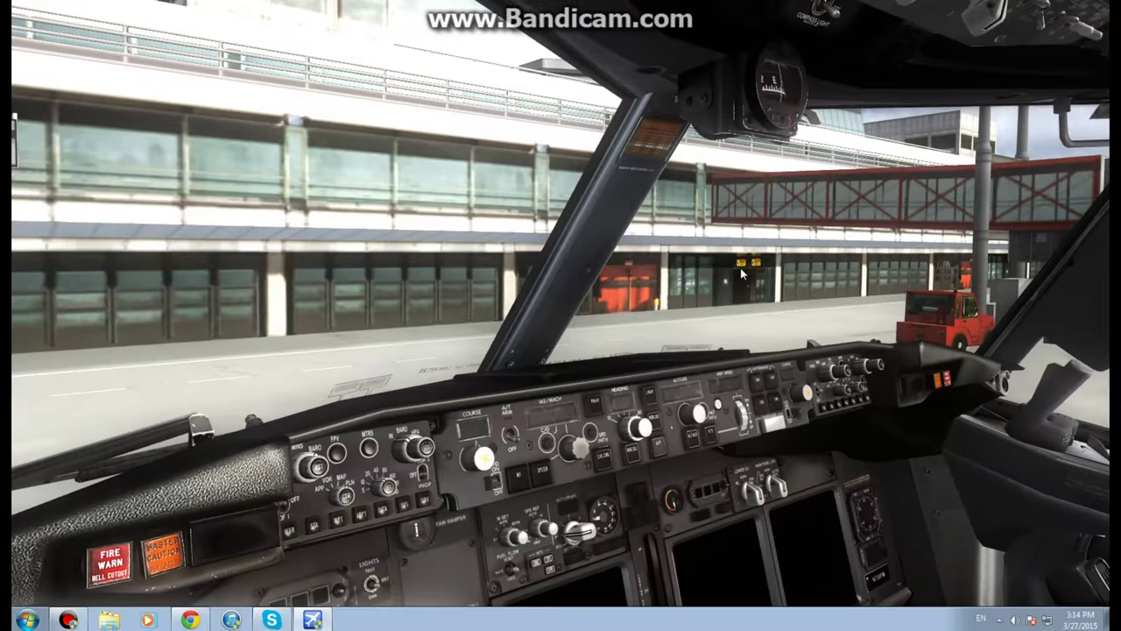
mouse_move(740, 274)
left_mouse_down()
mouse_move(700, 330)
mouse_move(713, 334)
mouse_move(656, 350)
mouse_move(662, 335)
left_mouse_up()
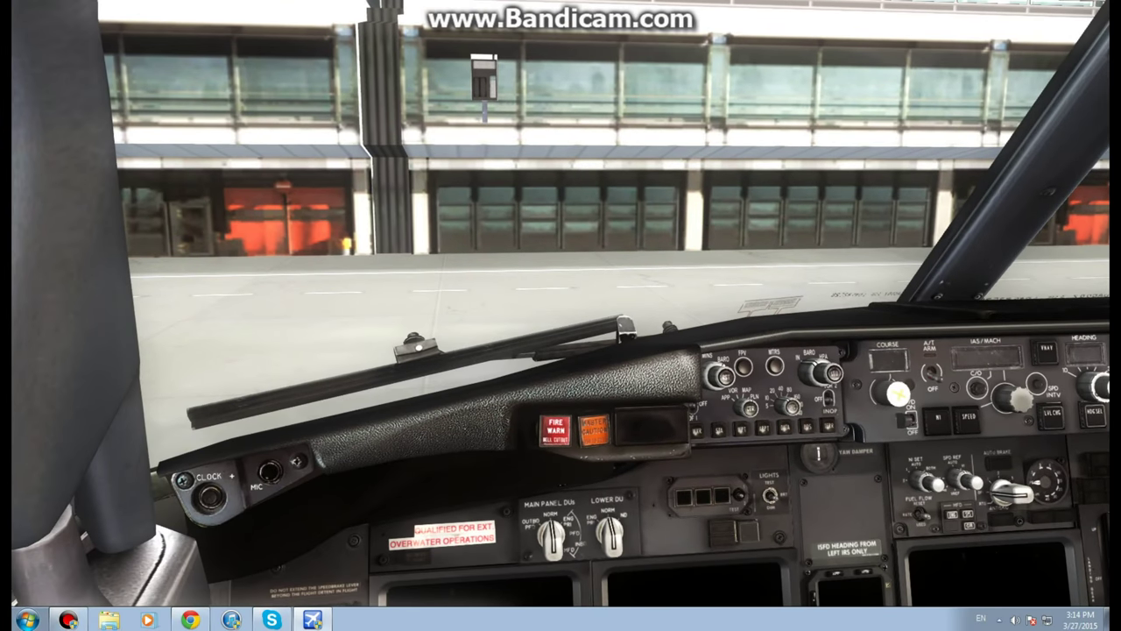
key("super+d")
double_click(49, 565)
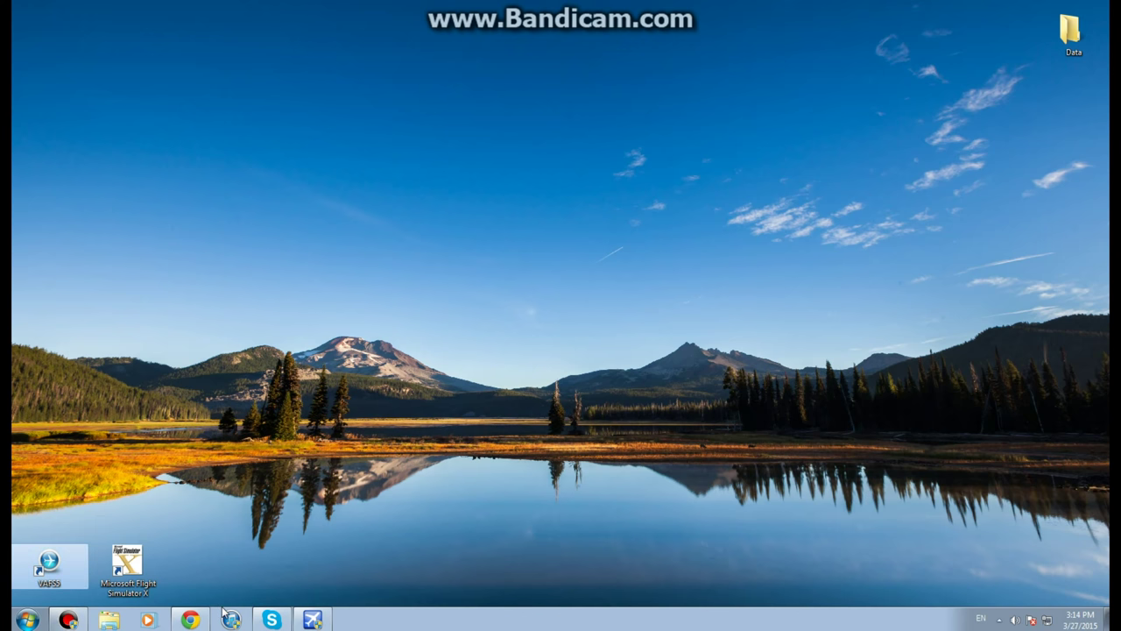
Close the open VAFS pilot client and confirm exiting it.
left_click(493, 476)
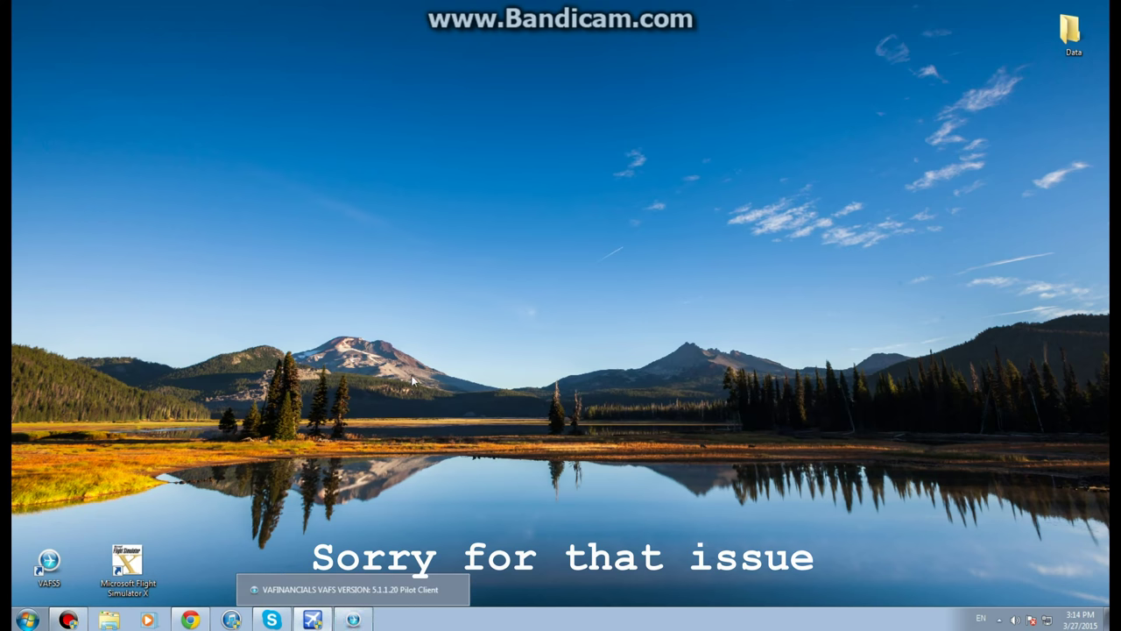
left_click(326, 599)
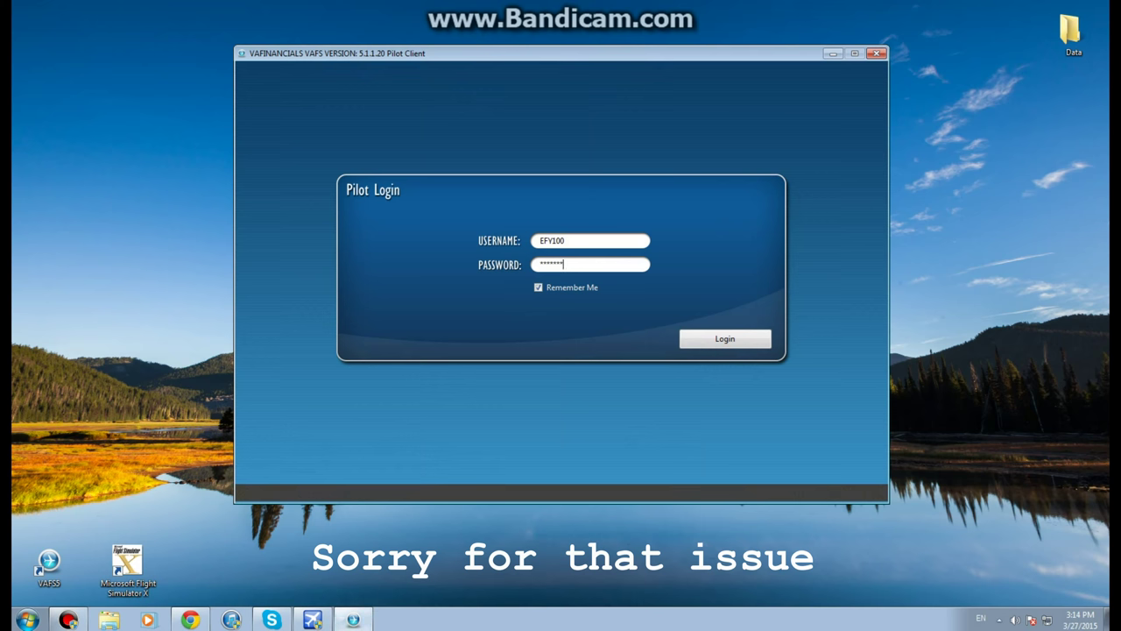
left_click(882, 55)
left_click(559, 326)
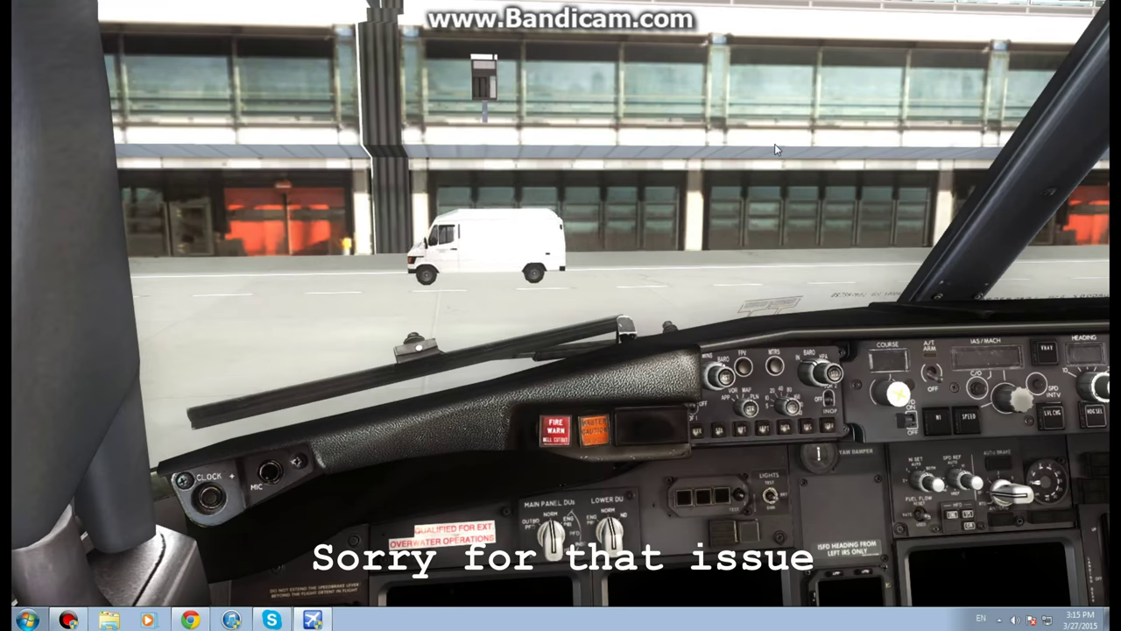
left_click_drag(774, 143, 673, 366)
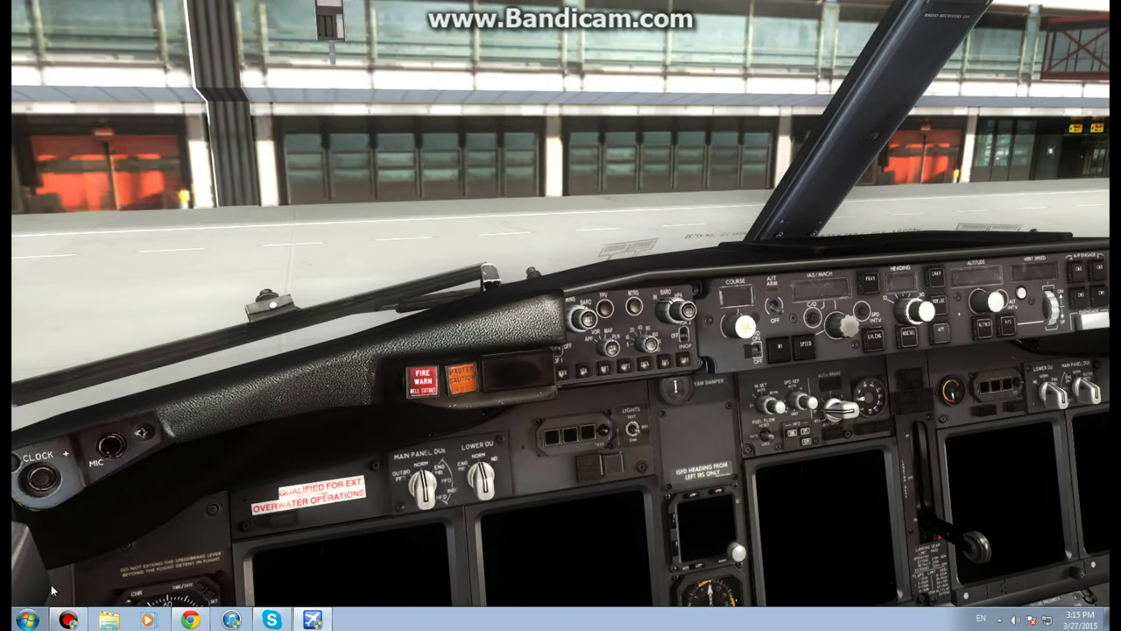
Log in to the VAFS 5 Pilot Client with the saved credentials.
left_click(26, 619)
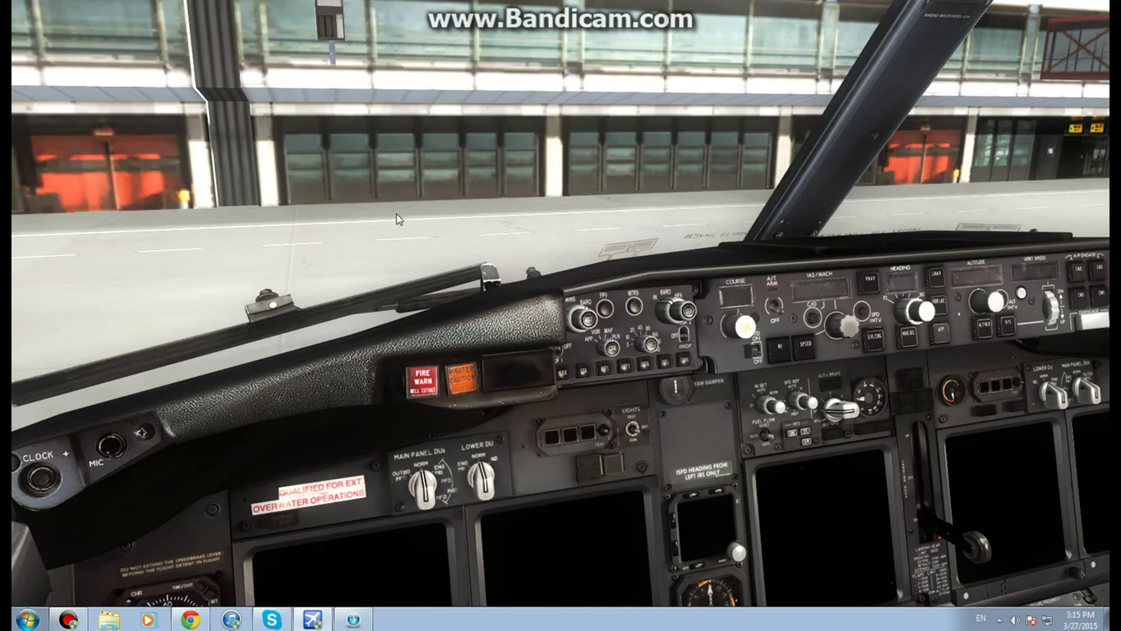
left_click(357, 616)
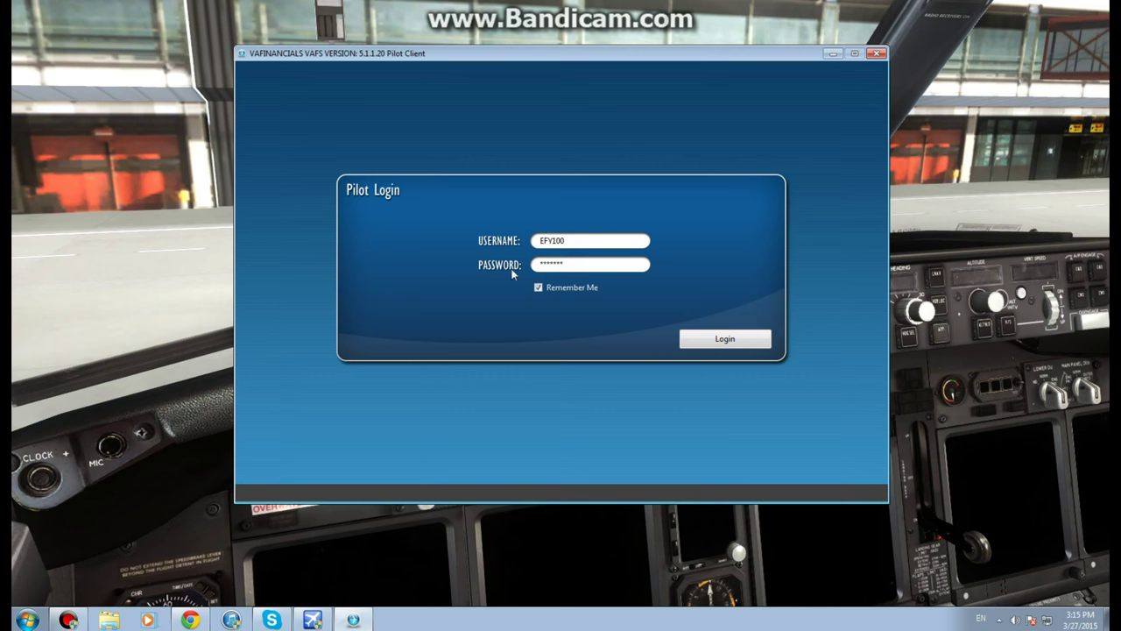
left_click(594, 246)
left_click(697, 337)
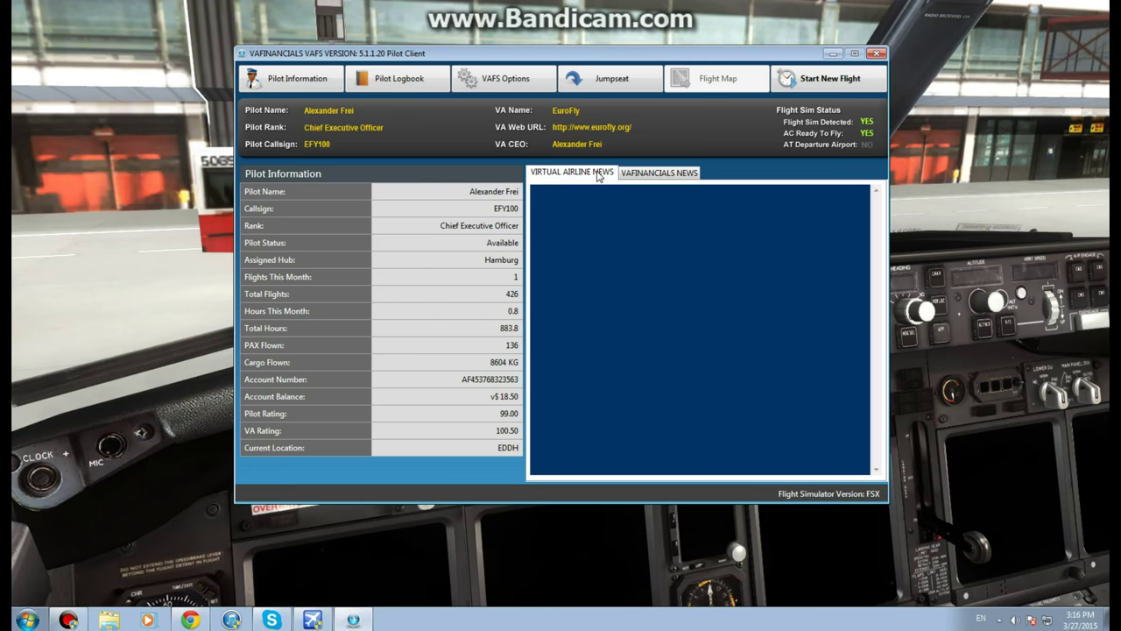
Glance at VAFinancials and Virtual Airline news, then view the logbook entry EFY102 EDDH–EDDF.
left_click(649, 172)
left_click(577, 174)
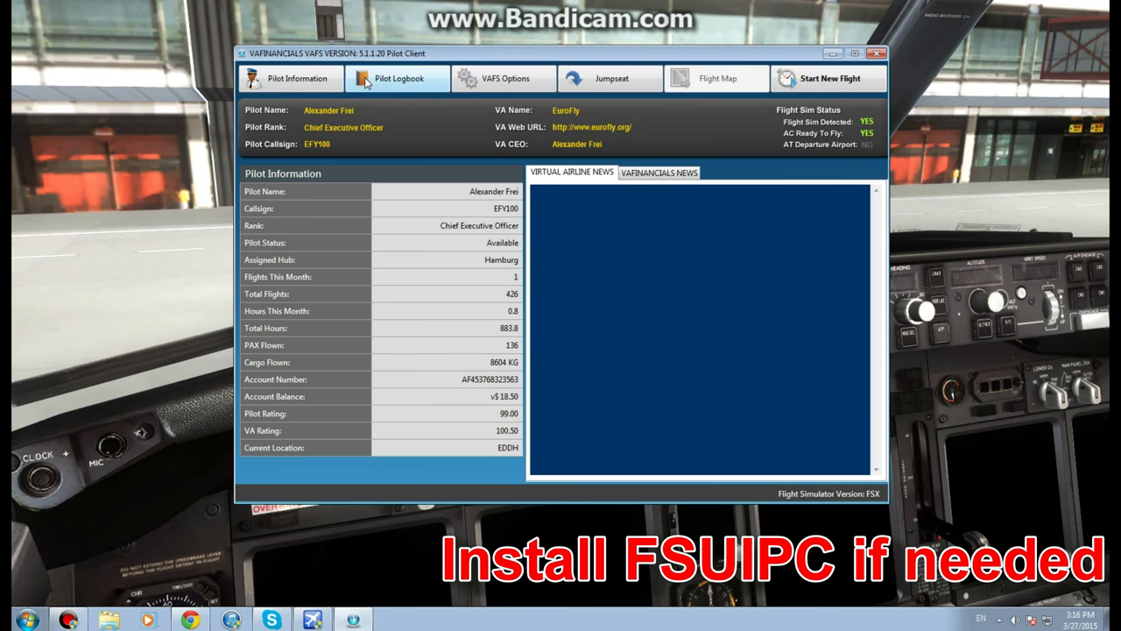
left_click(408, 84)
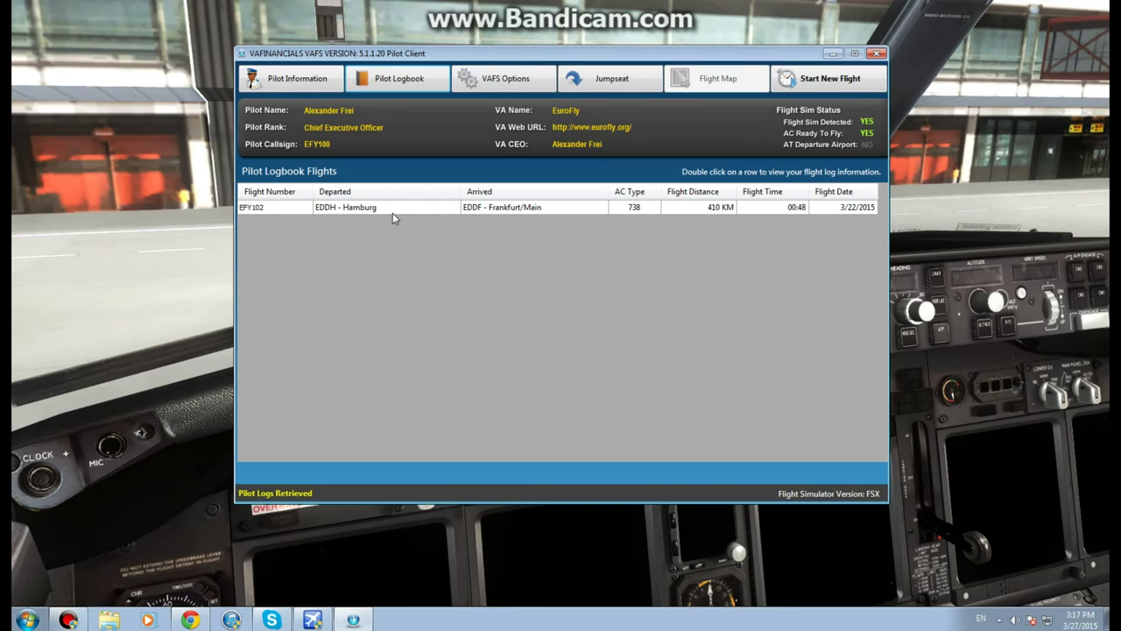
Show the VAFS Options with kilograms, nautical miles and Flight Simulator X selected.
left_click(490, 83)
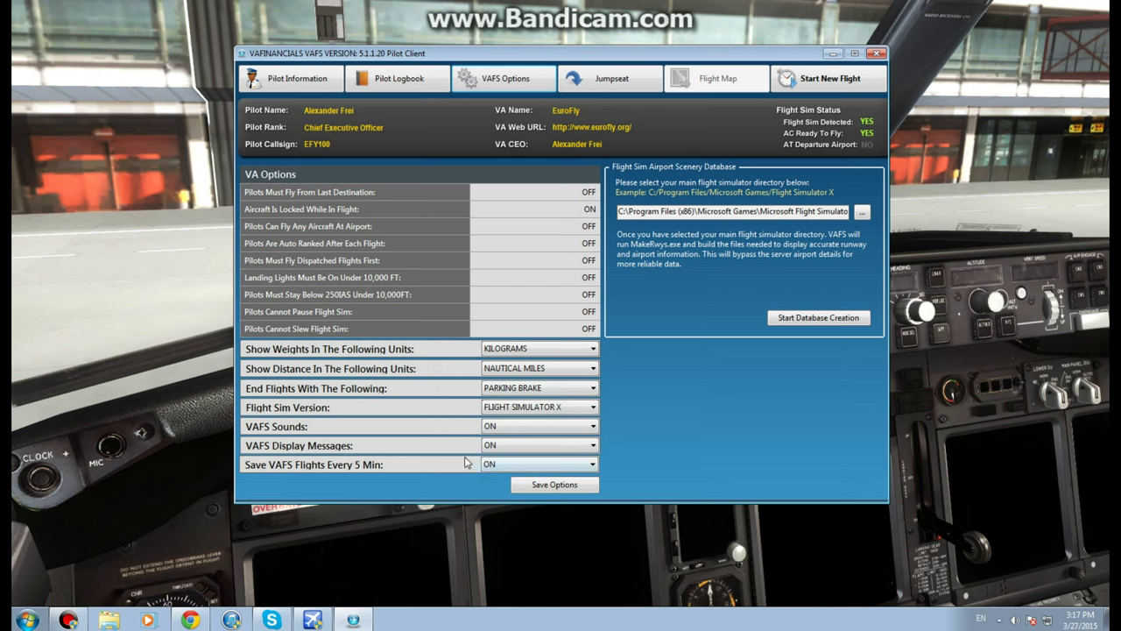
left_click(495, 424)
left_click(864, 218)
left_click(663, 174)
Open the Jumpseat options, enter EDDM as location, then clear it again.
left_click(599, 87)
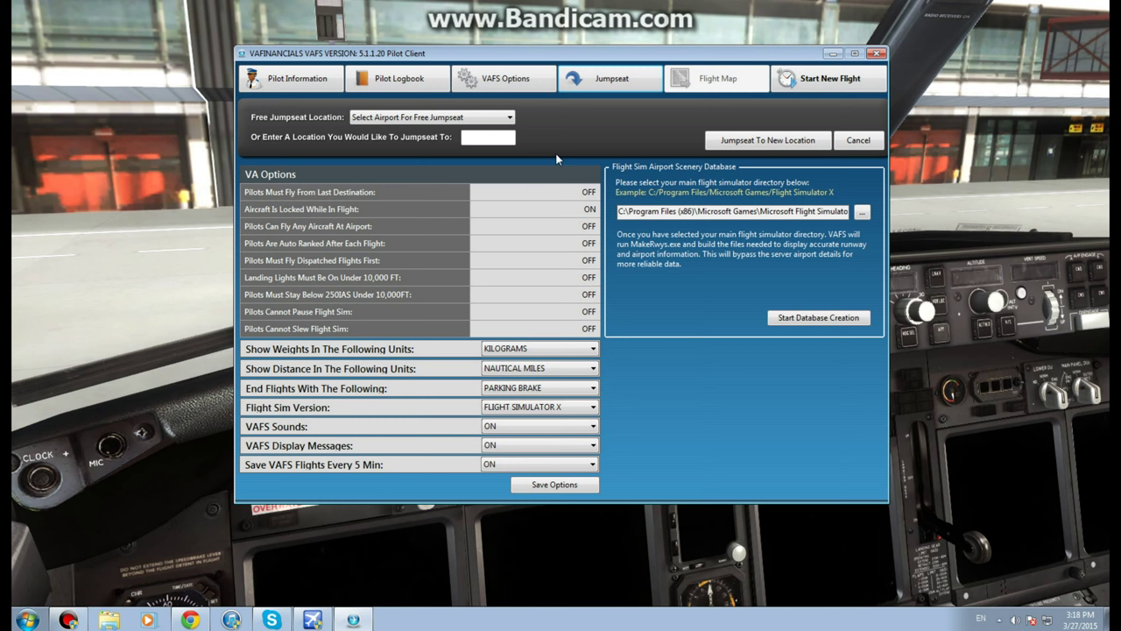
left_click(493, 144)
type("ED")
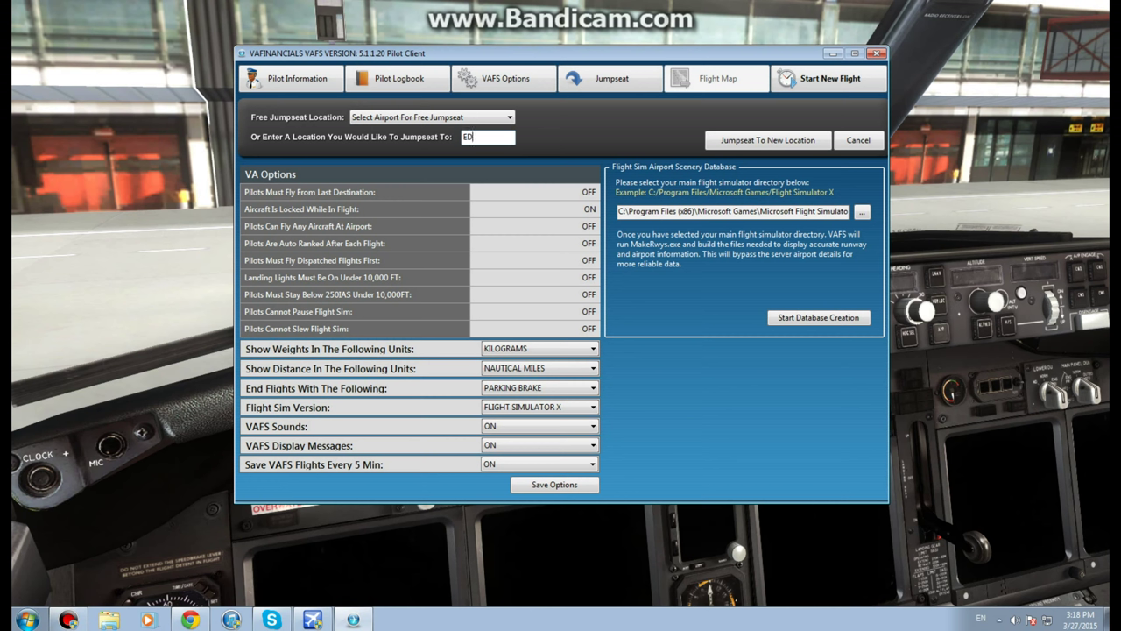
type("DM")
key("BackSpace")
key("BackSpace")
key("BackSpace")
Cancel the jumpseat, start a new flight and select route EFY1002 EDDH–EDDF.
left_click(863, 145)
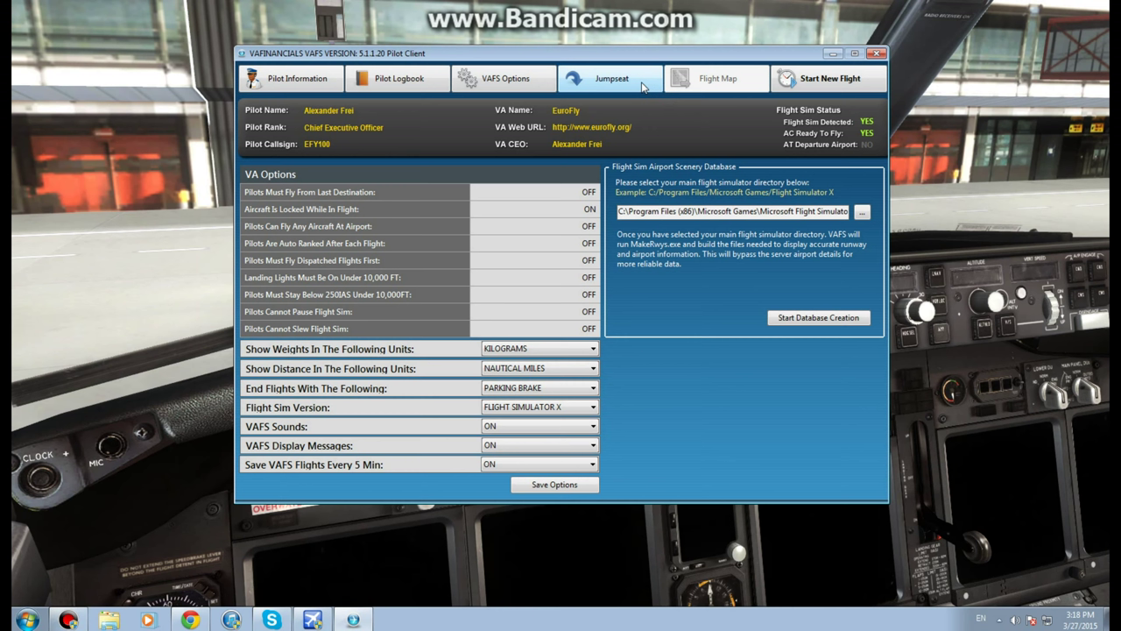
left_click(825, 80)
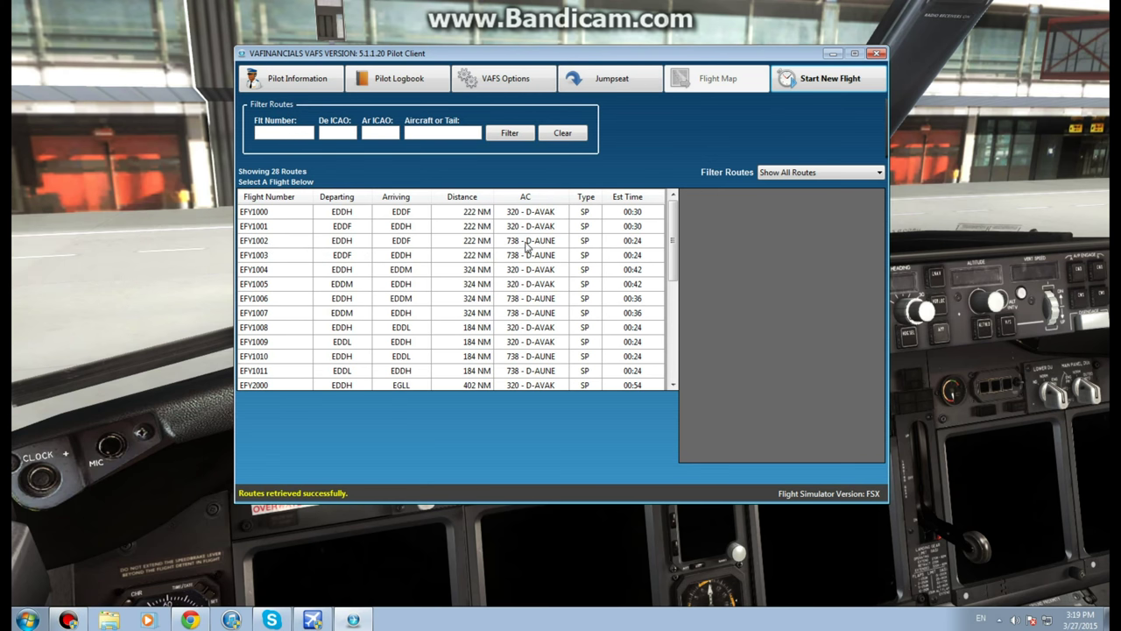
left_click(448, 241)
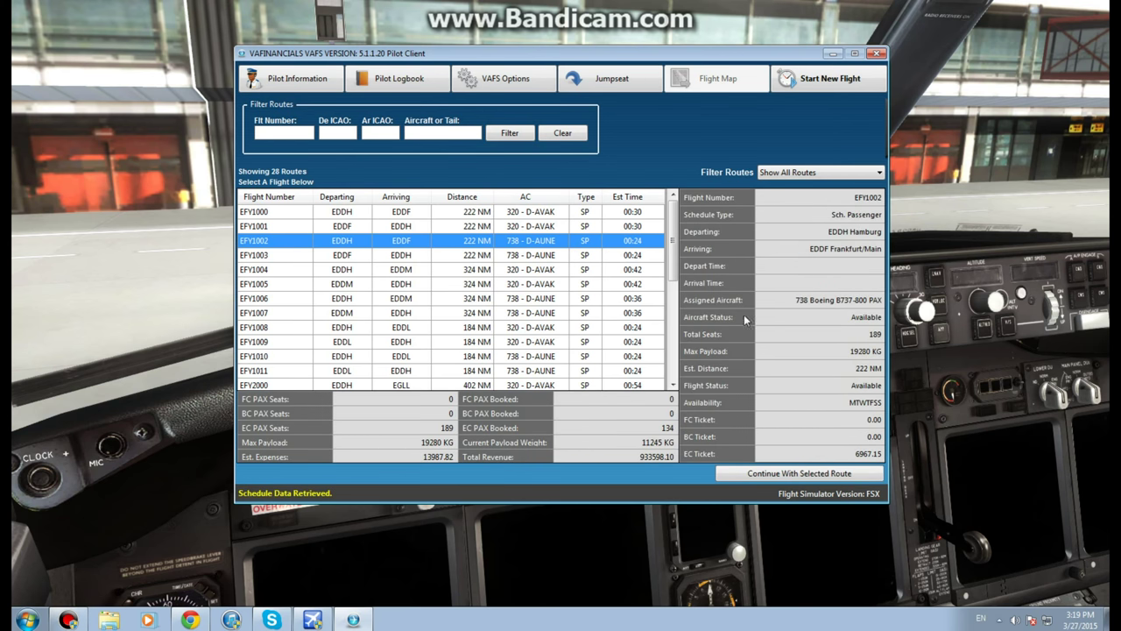
Continue with route EFY1002 and browse the available cargo list.
left_click(763, 474)
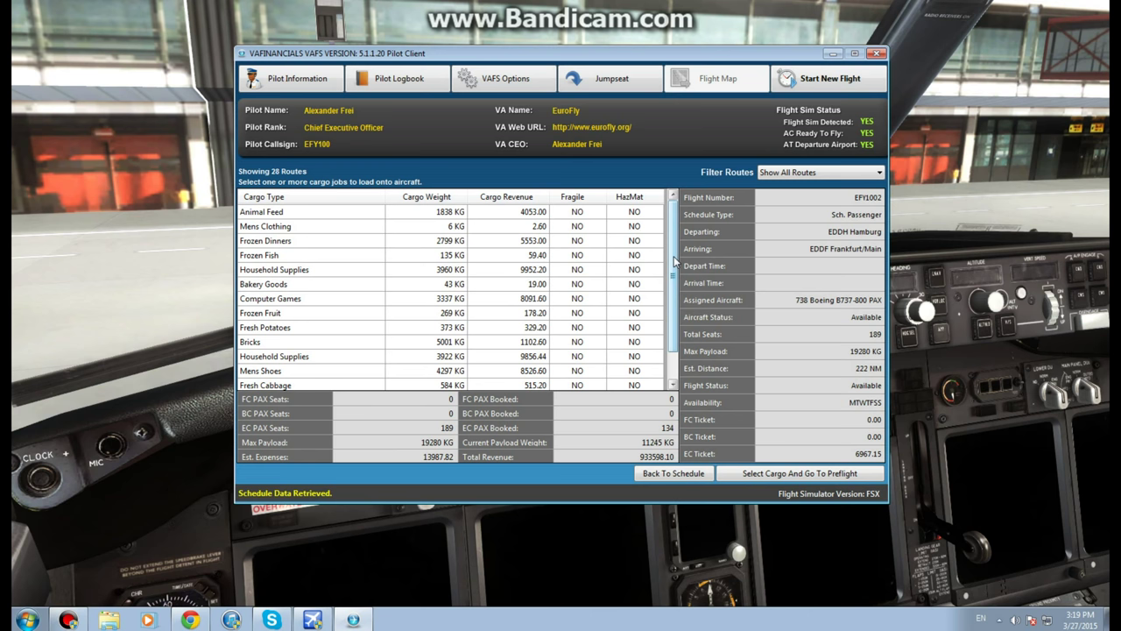
scroll(665, 317, "down", 1)
scroll(664, 317, "up", 1)
scroll(667, 298, "down", 1)
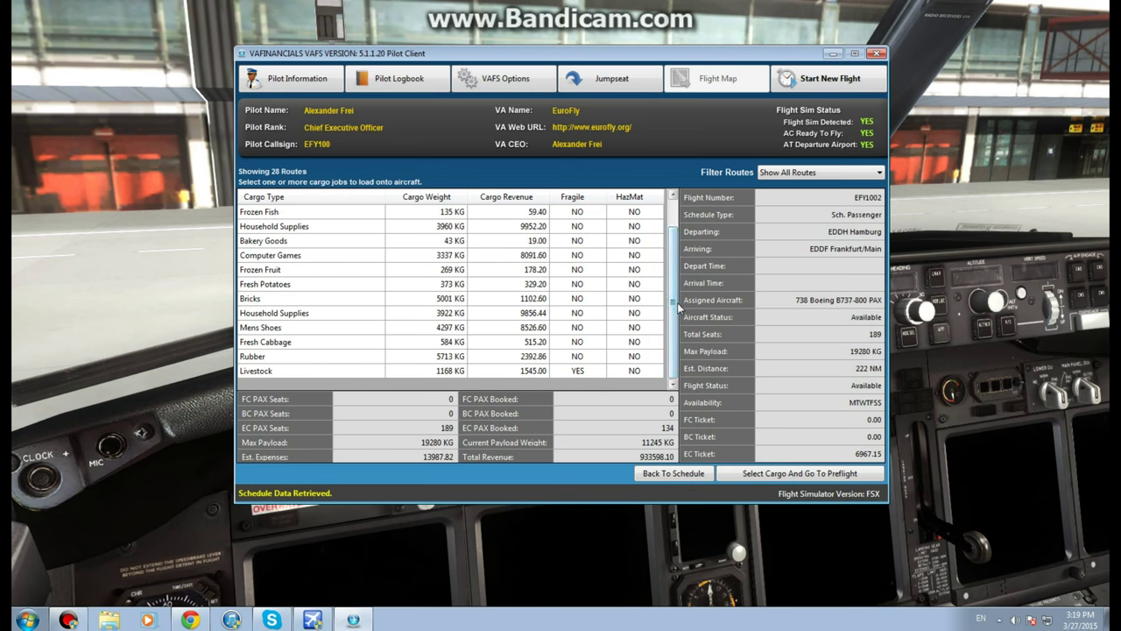
scroll(677, 302, "up", 1)
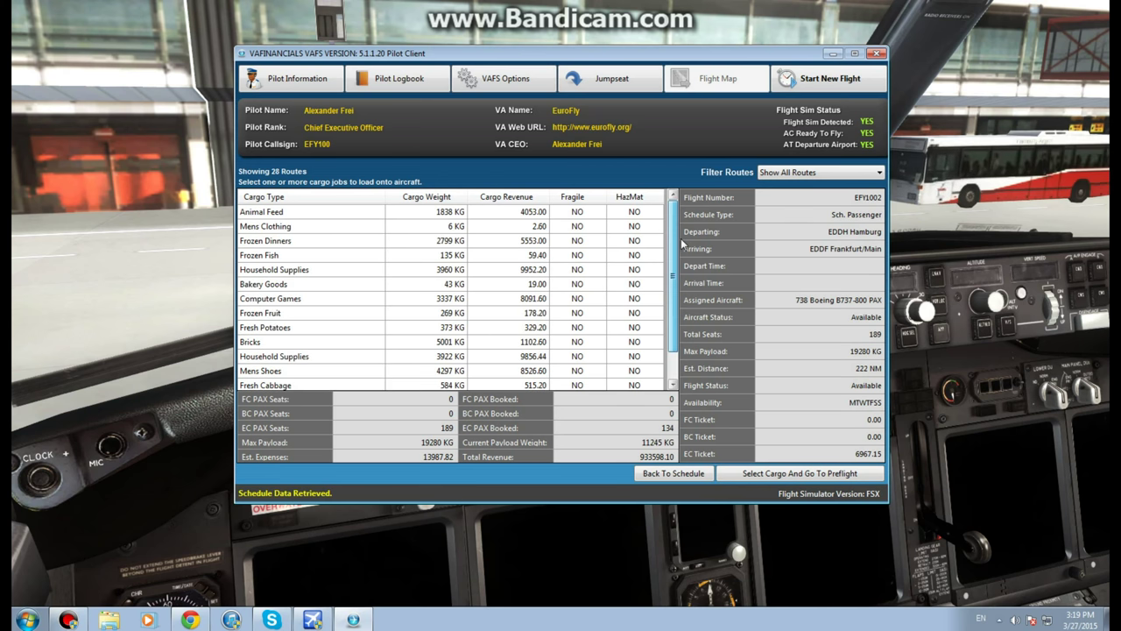
scroll(670, 289, "down", 1)
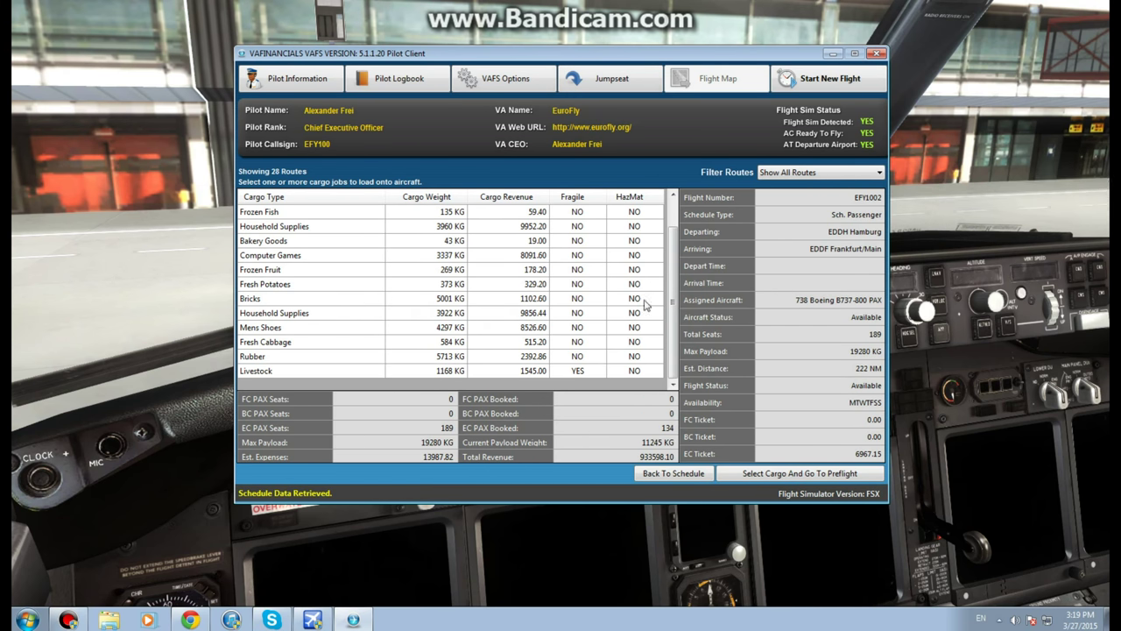
left_click_drag(673, 303, 679, 271)
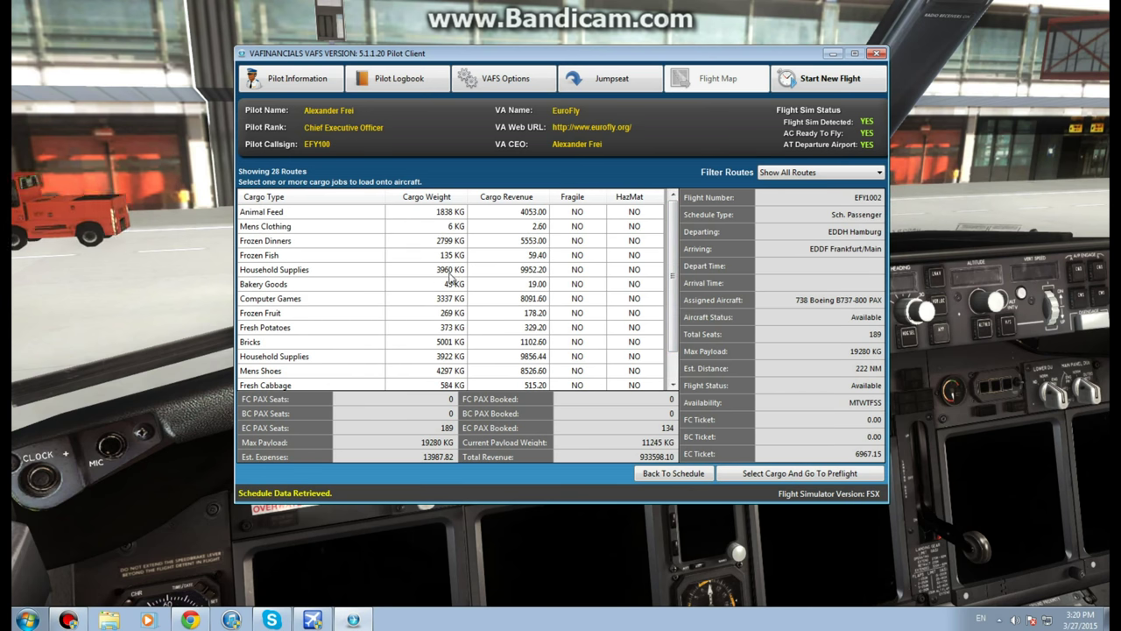
Load the Bricks and Animal Feed cargo, raising payload to 18082 KG.
scroll(675, 313, "down", 1)
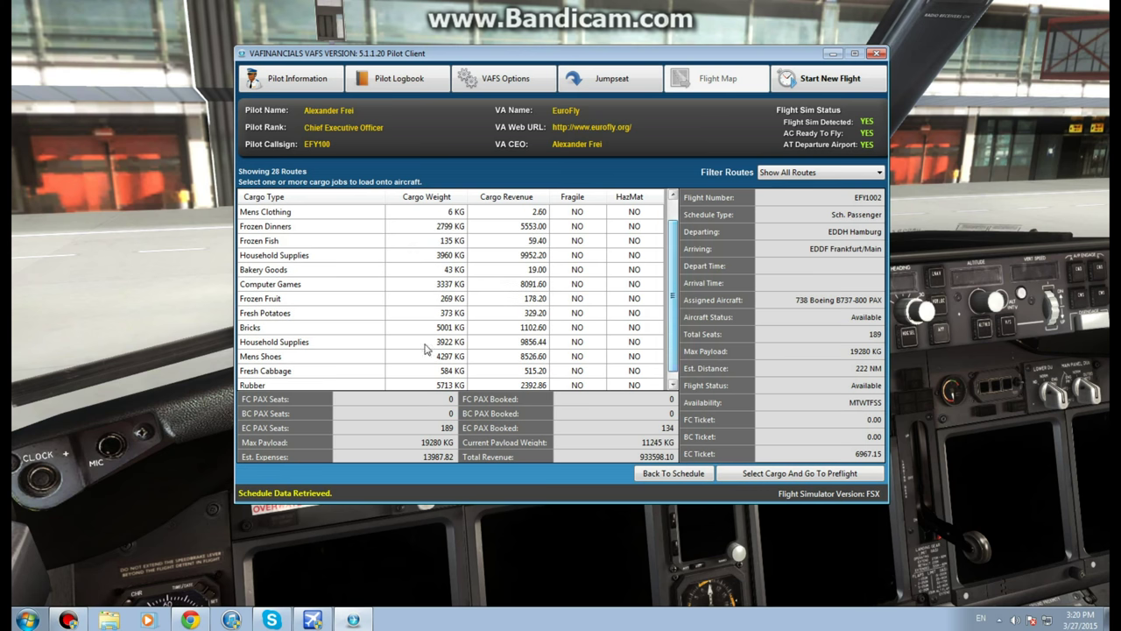
left_click(375, 331)
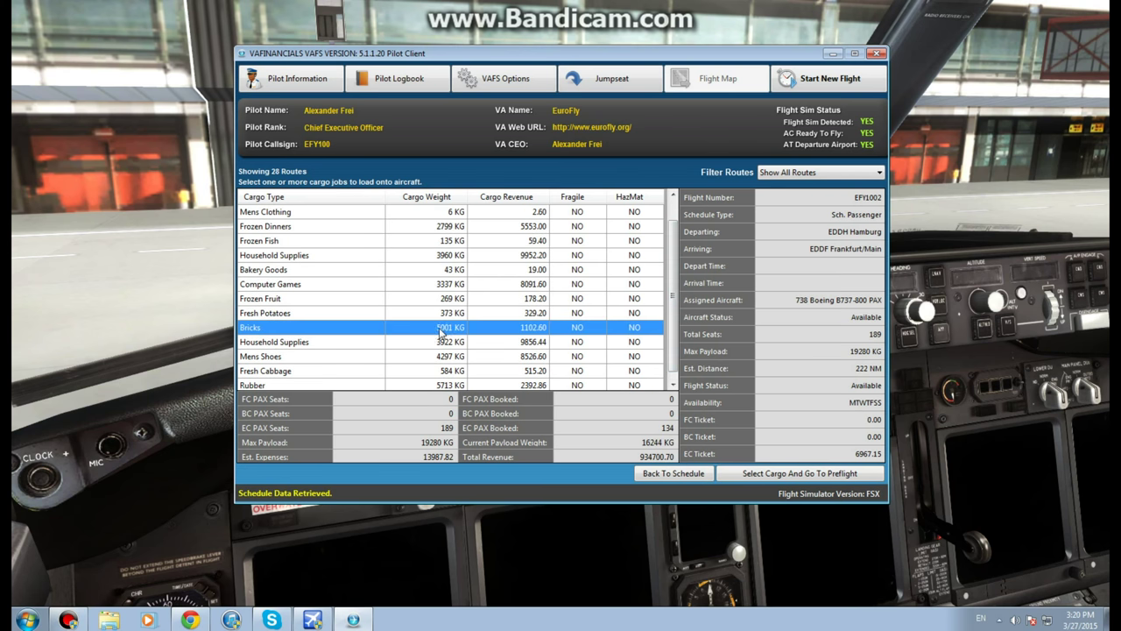
scroll(672, 329, "up", 1)
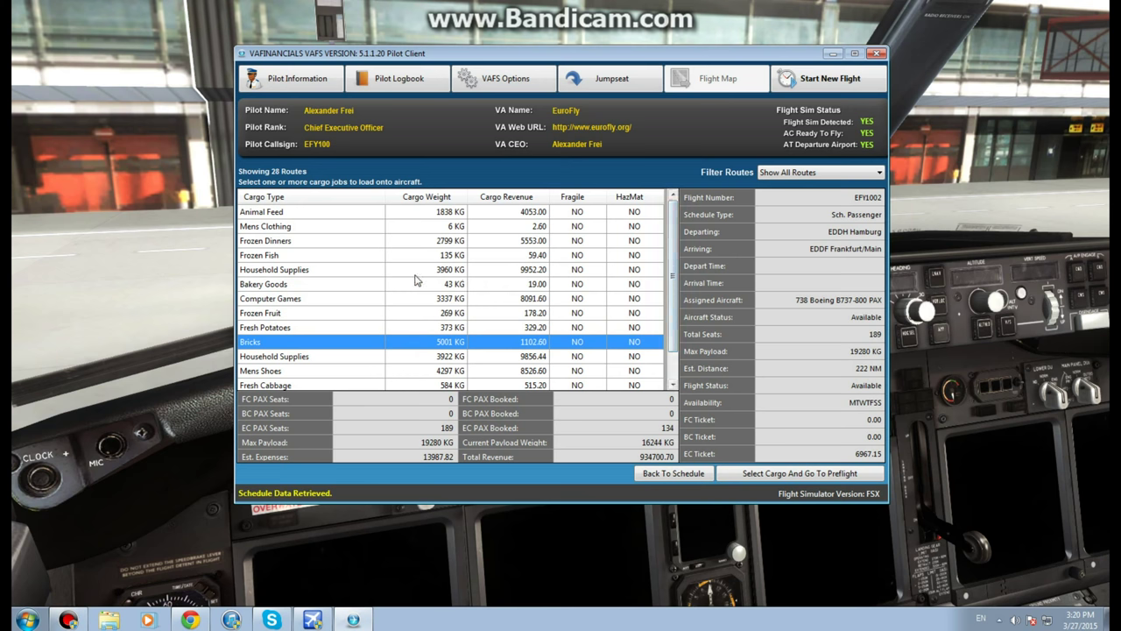
left_click(404, 213)
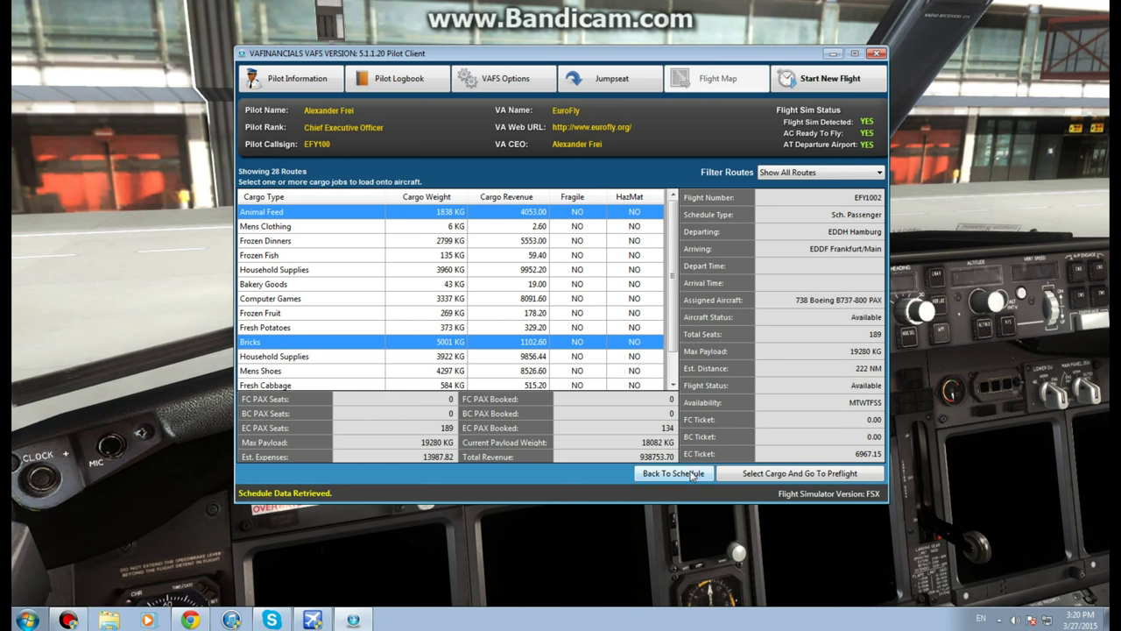
Confirm the cargo to open the EFY1002 preflight sheet, then bring the FSX cockpit forward.
left_click(772, 475)
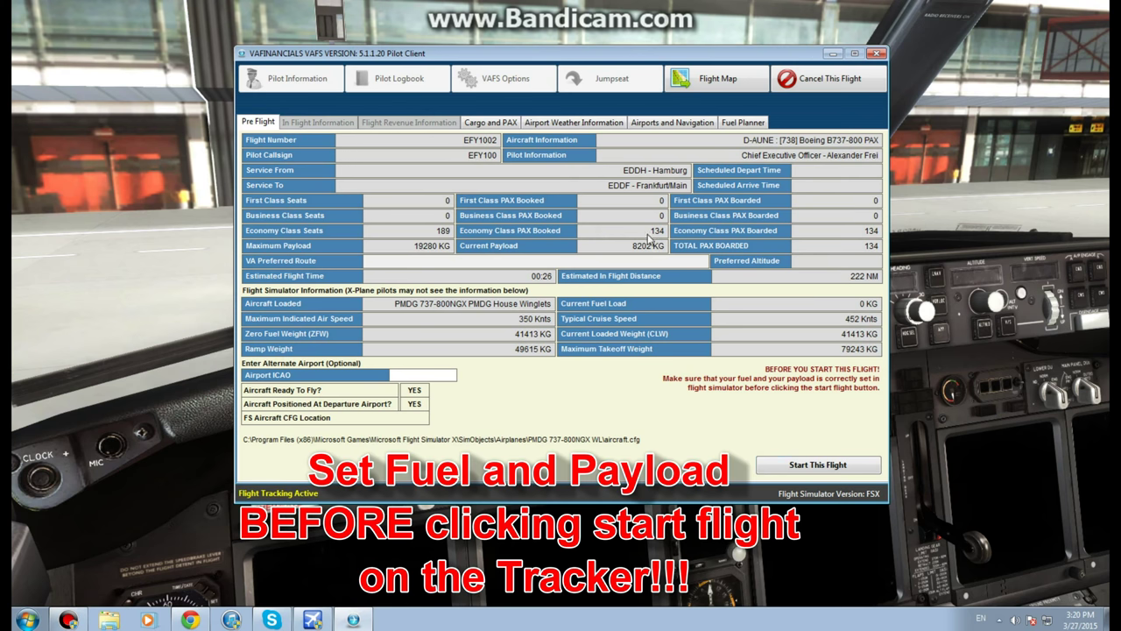
left_click(953, 169)
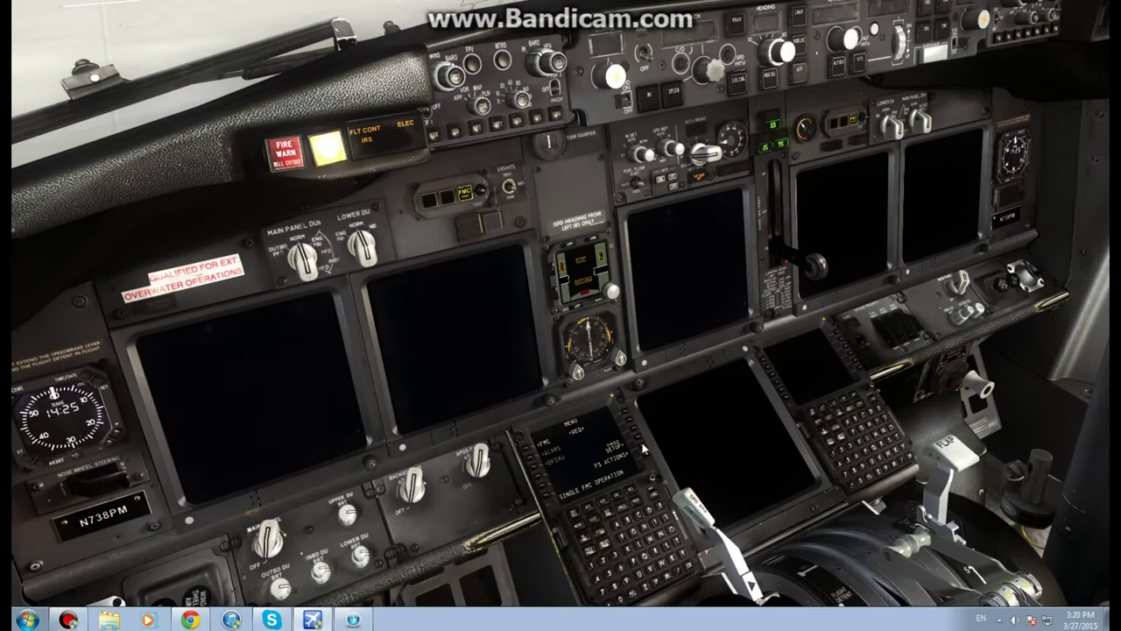
Enter 134 Coach Class passengers on the FMC payload page, then return to the VAFS client.
left_click(644, 449)
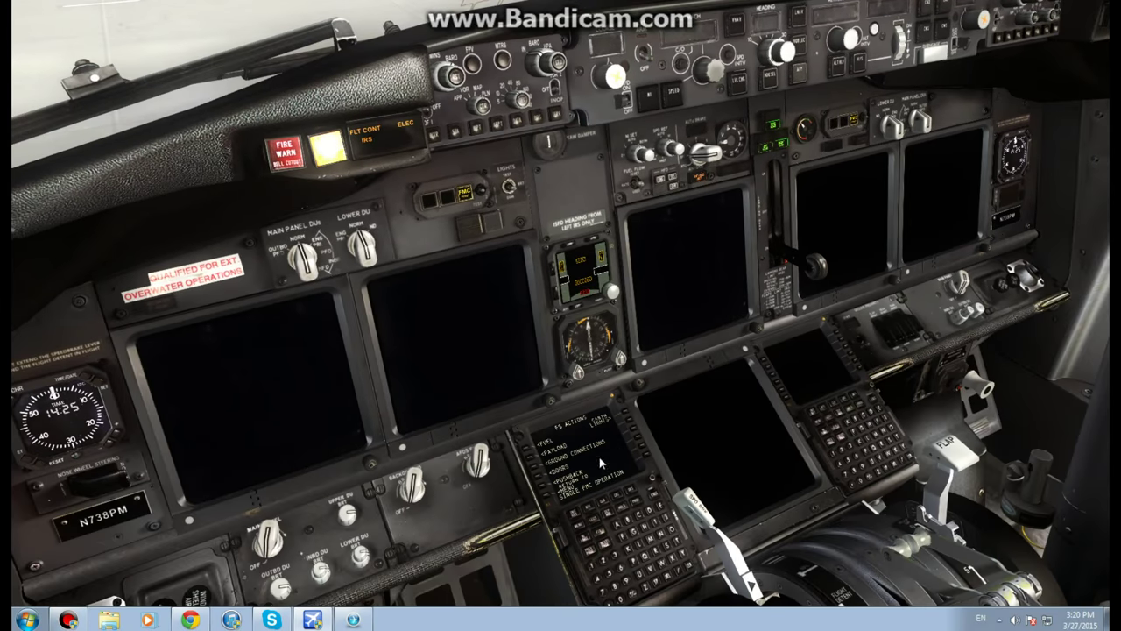
left_click(528, 460)
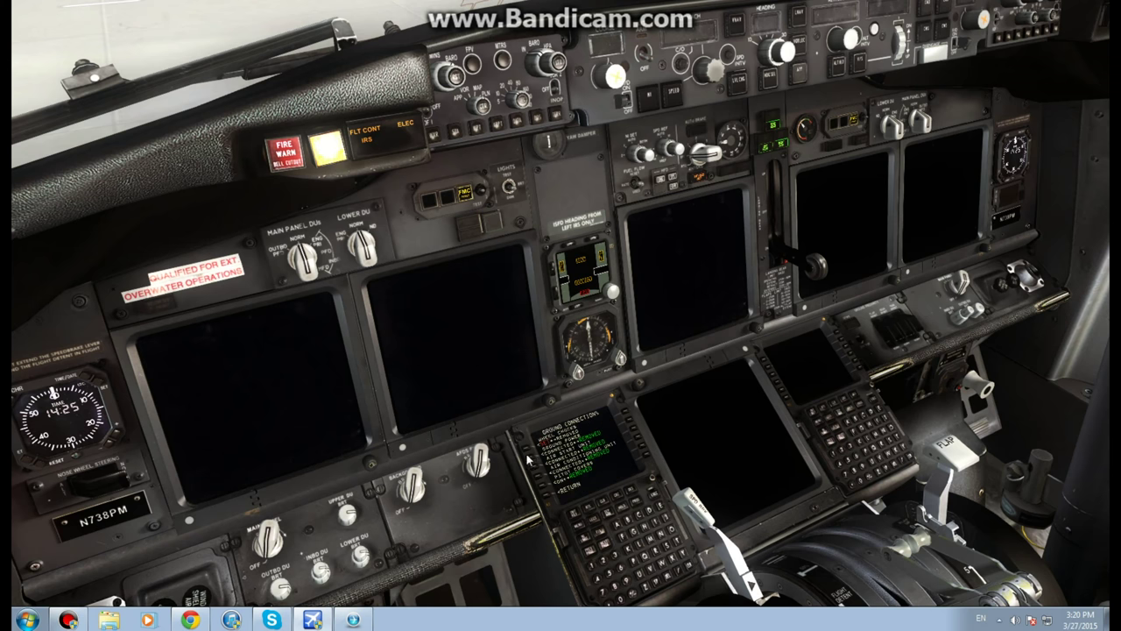
left_click(551, 503)
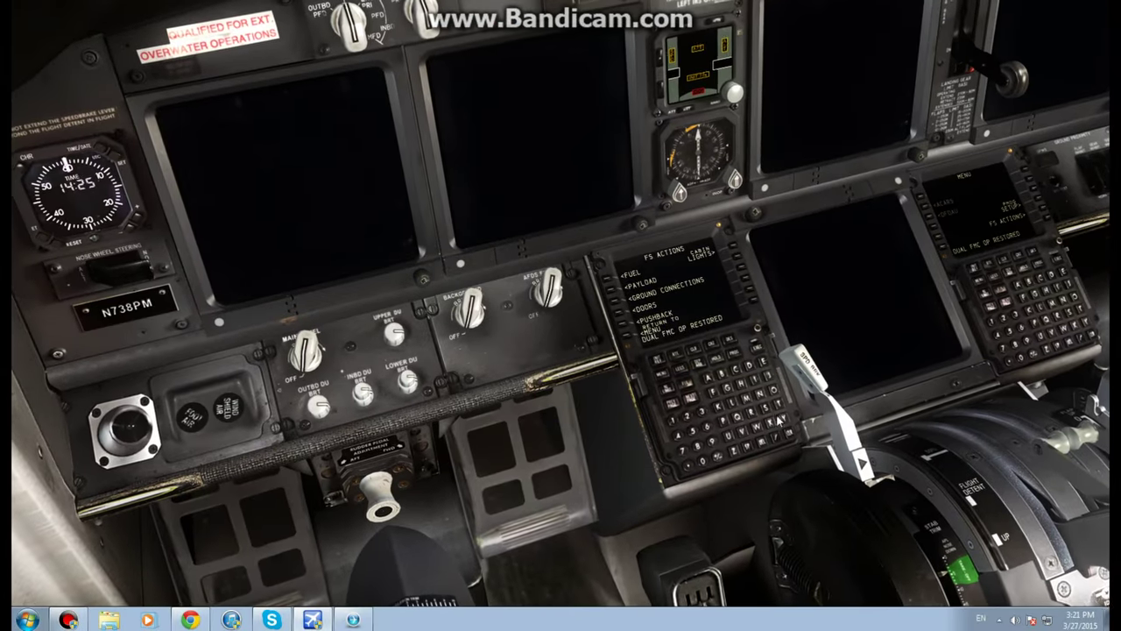
left_click(611, 289)
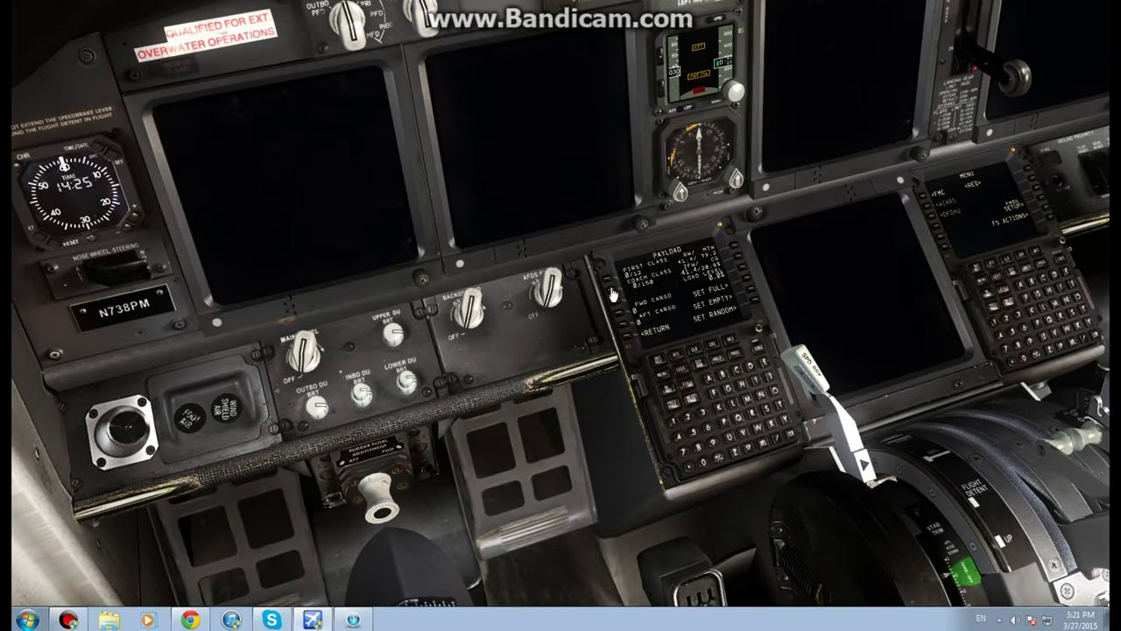
type("34")
left_click(611, 292)
left_click(353, 619)
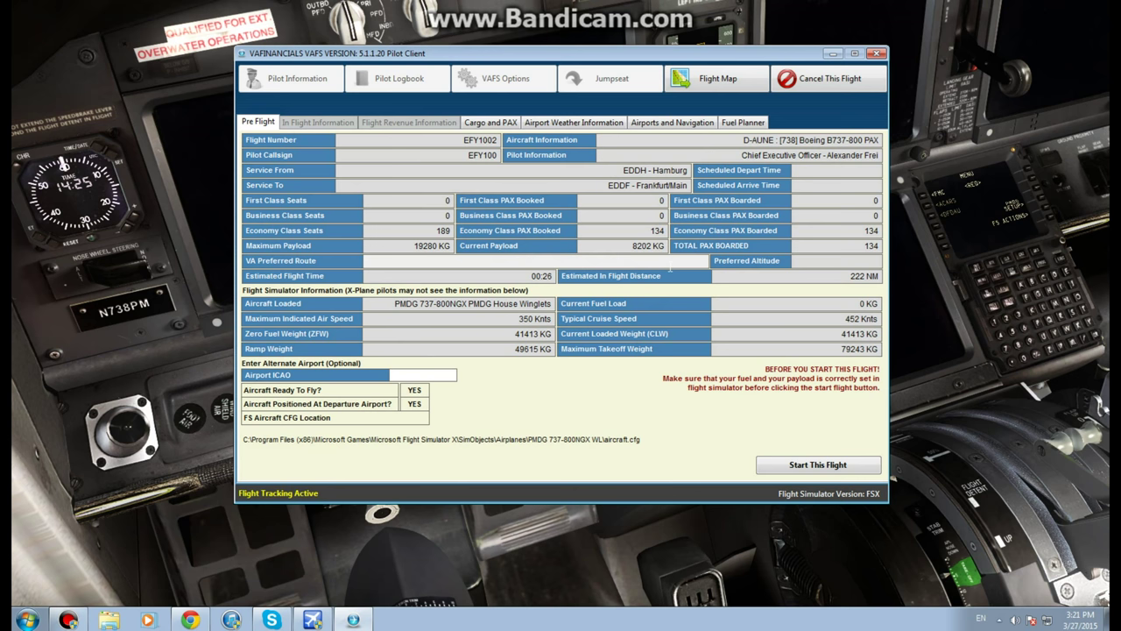
Use Calculator to halve the 8202 KG booked cargo, getting 4101.
left_click(614, 527)
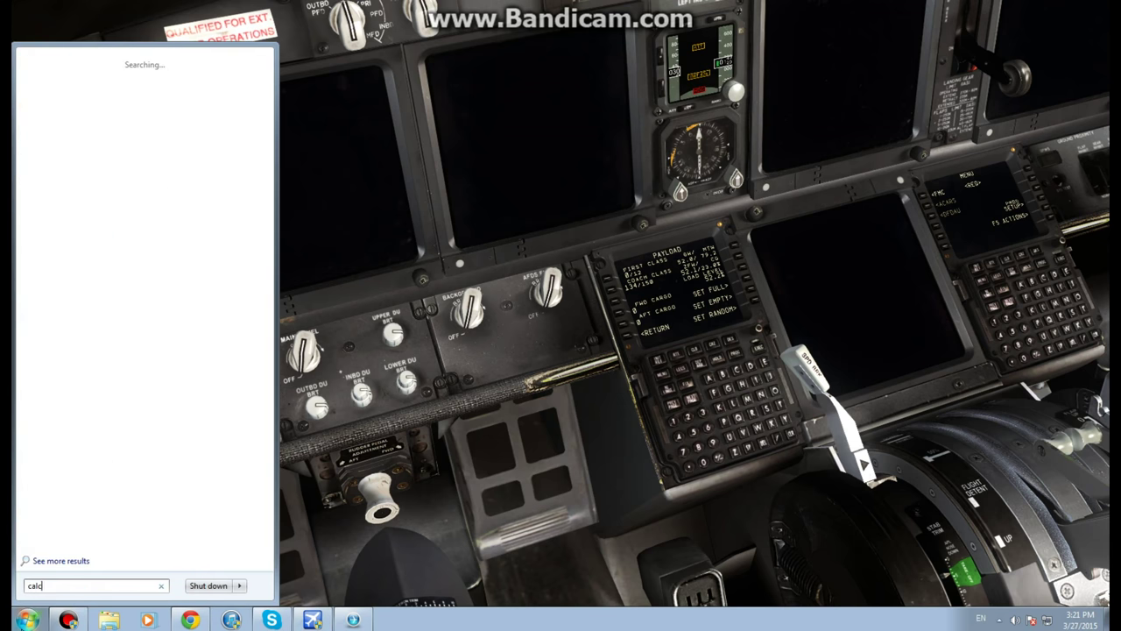
key("Return")
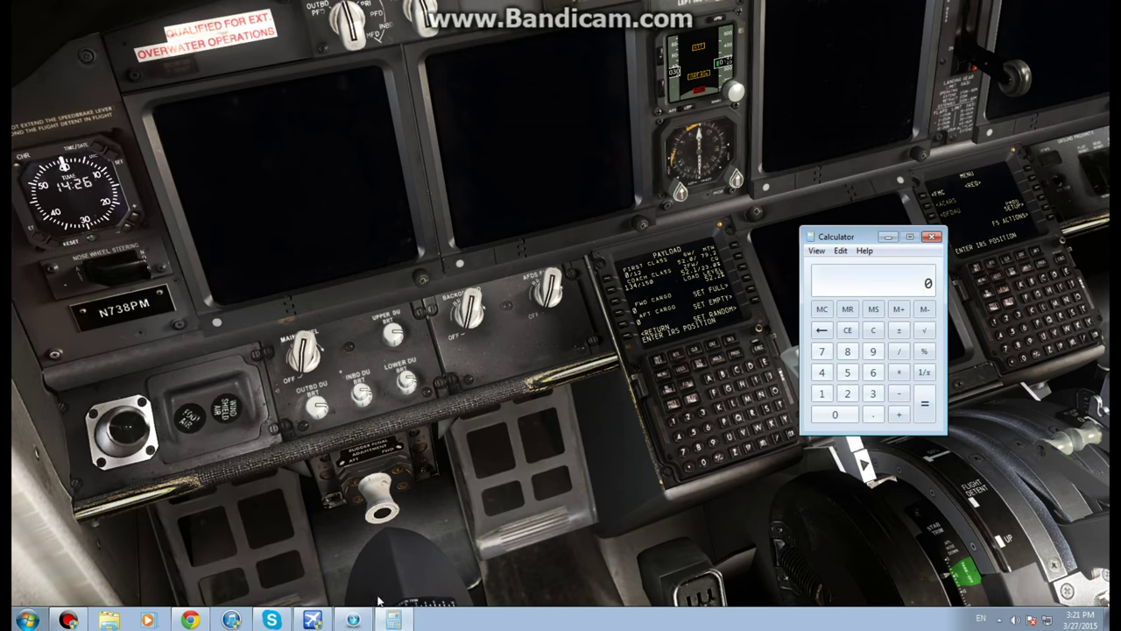
left_click(353, 620)
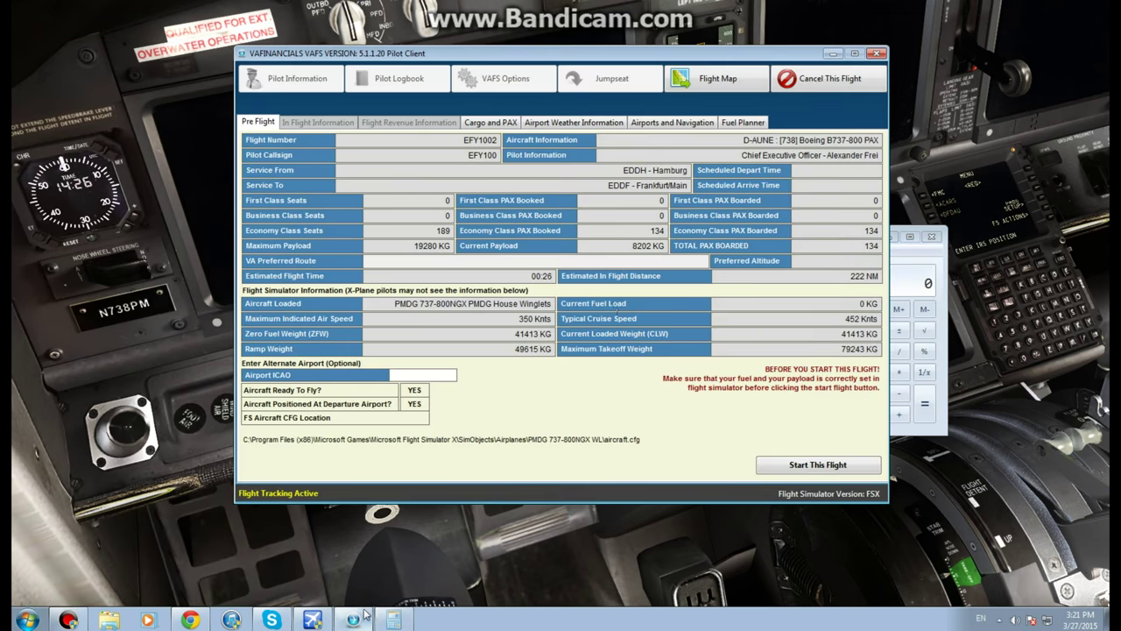
left_click(897, 247)
left_click(847, 351)
left_click(847, 393)
left_click(835, 415)
left_click(847, 393)
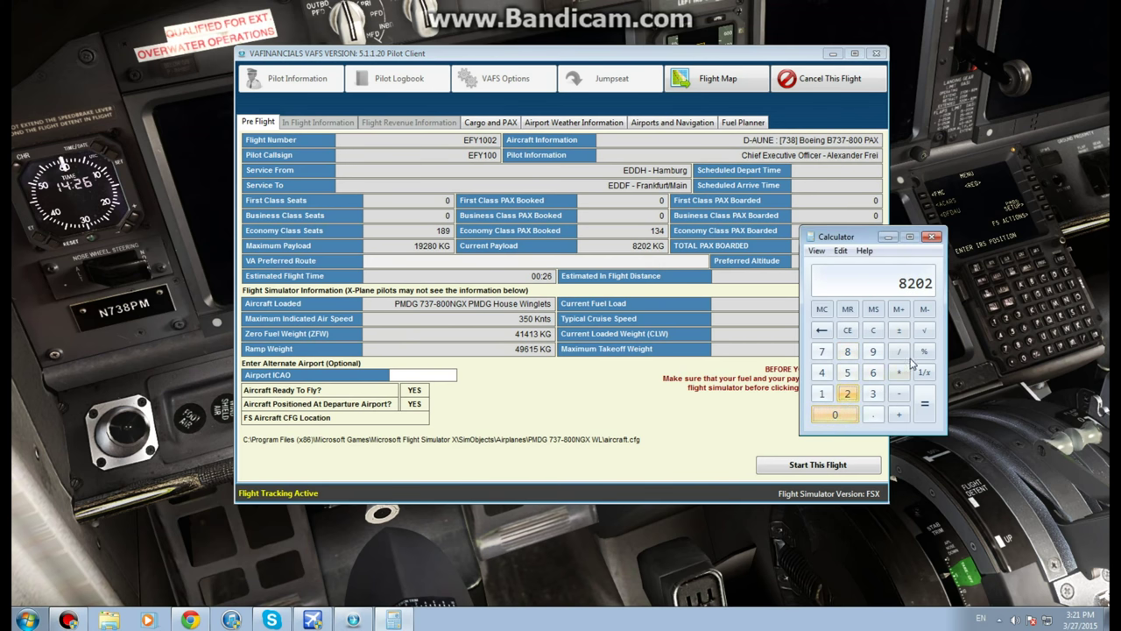
left_click(899, 351)
left_click(846, 394)
left_click(923, 404)
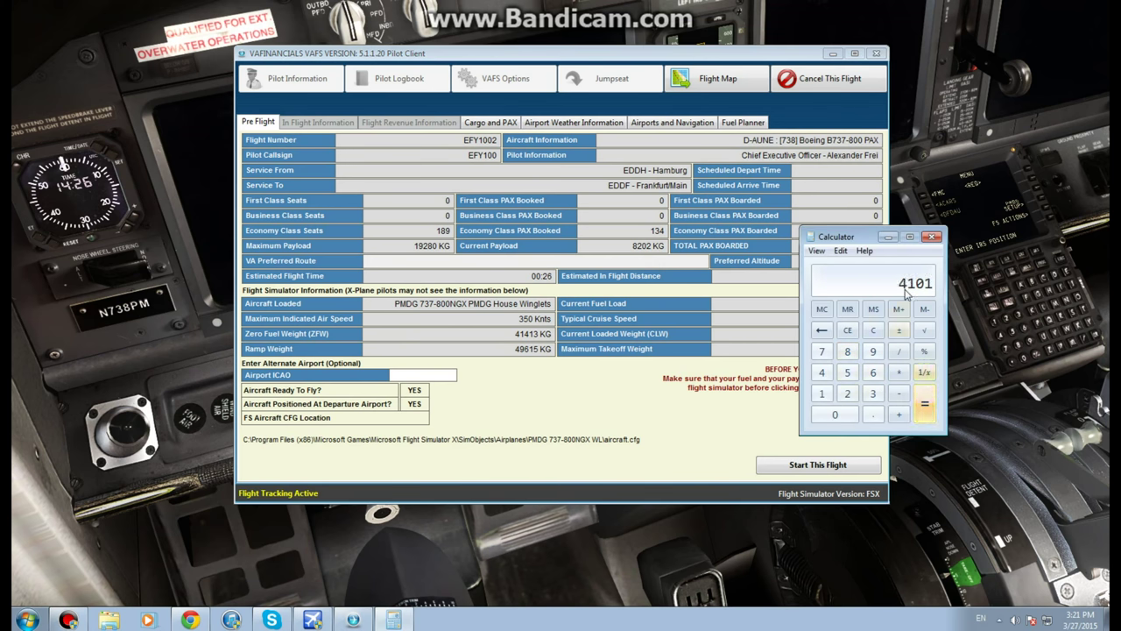
left_click(933, 237)
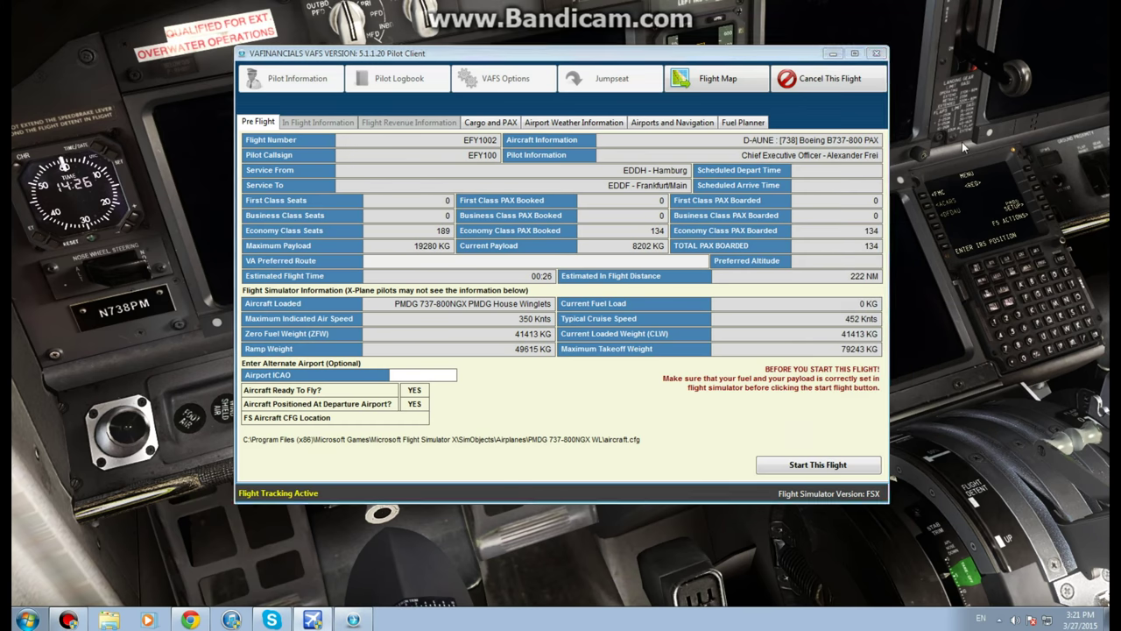
Enter 4101 into both FWD CARGO and AFT CARGO on the FMC payload page.
left_click(698, 361)
left_click(681, 433)
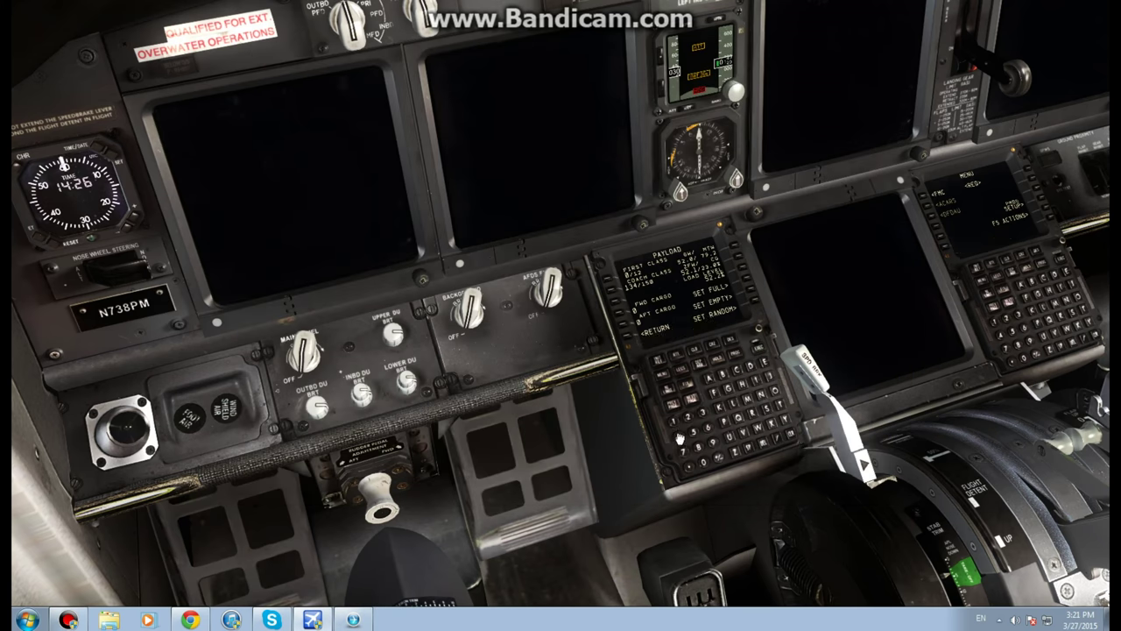
left_click(693, 450)
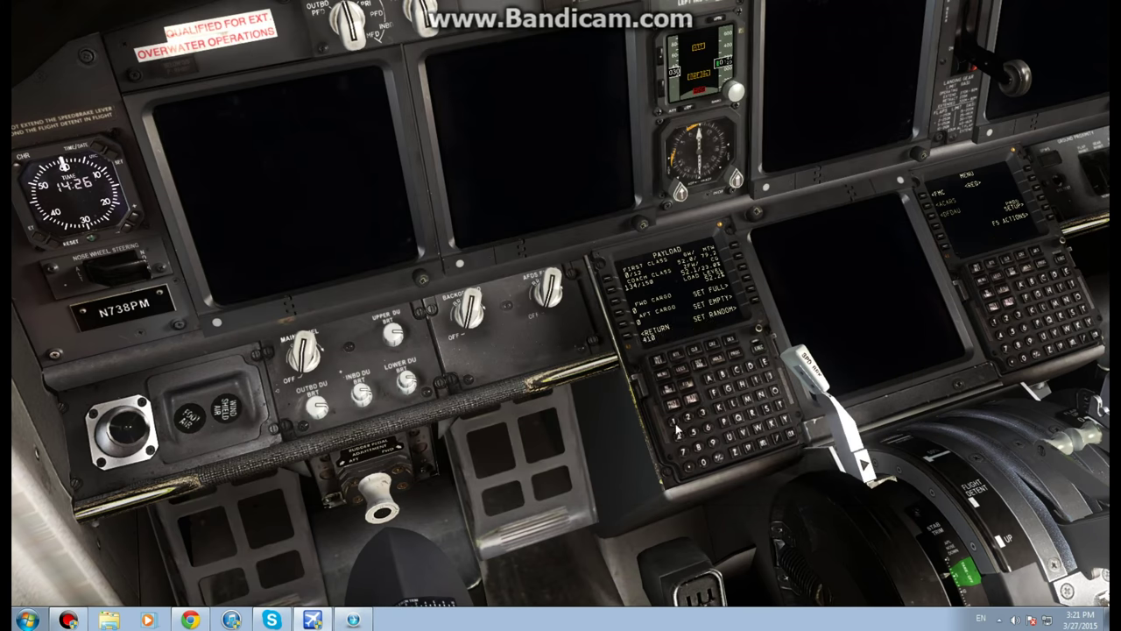
left_click(620, 317)
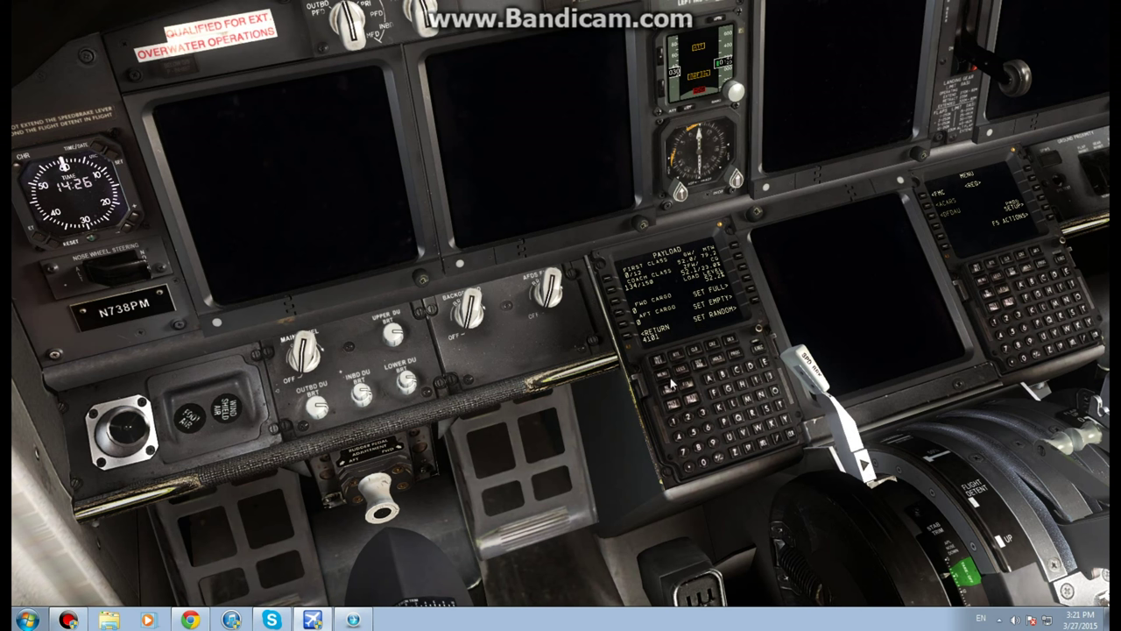
left_click(679, 434)
left_click(652, 326)
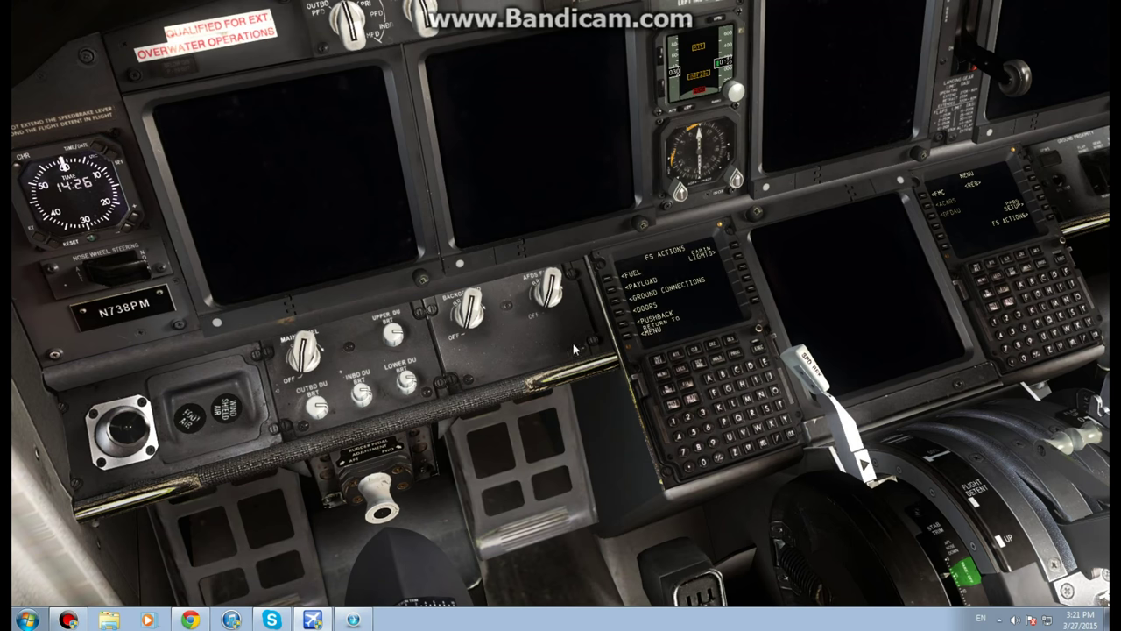
Check the Fuel Planner's 5785 LBS total fuel on board, then return to Pre Flight.
left_click(352, 619)
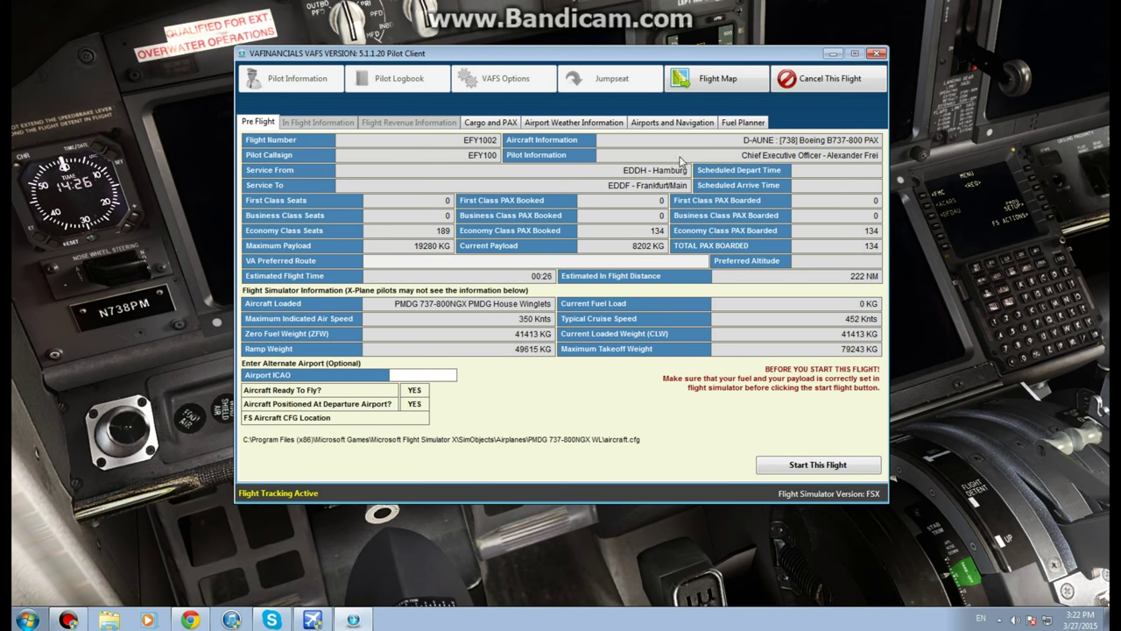
left_click(750, 126)
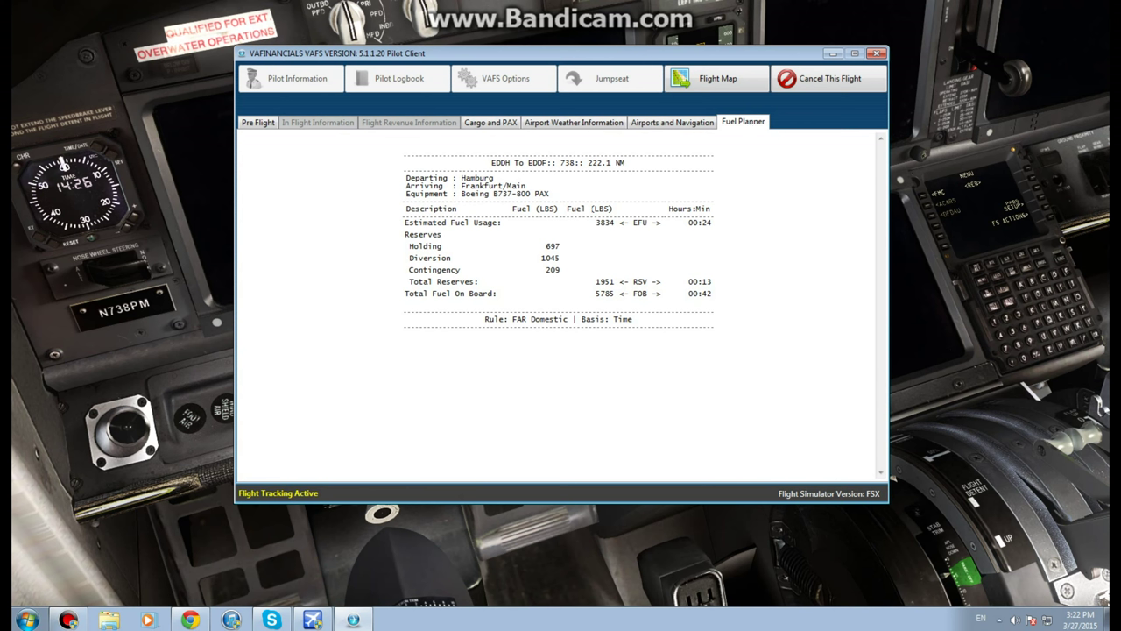
left_click_drag(589, 208, 613, 209)
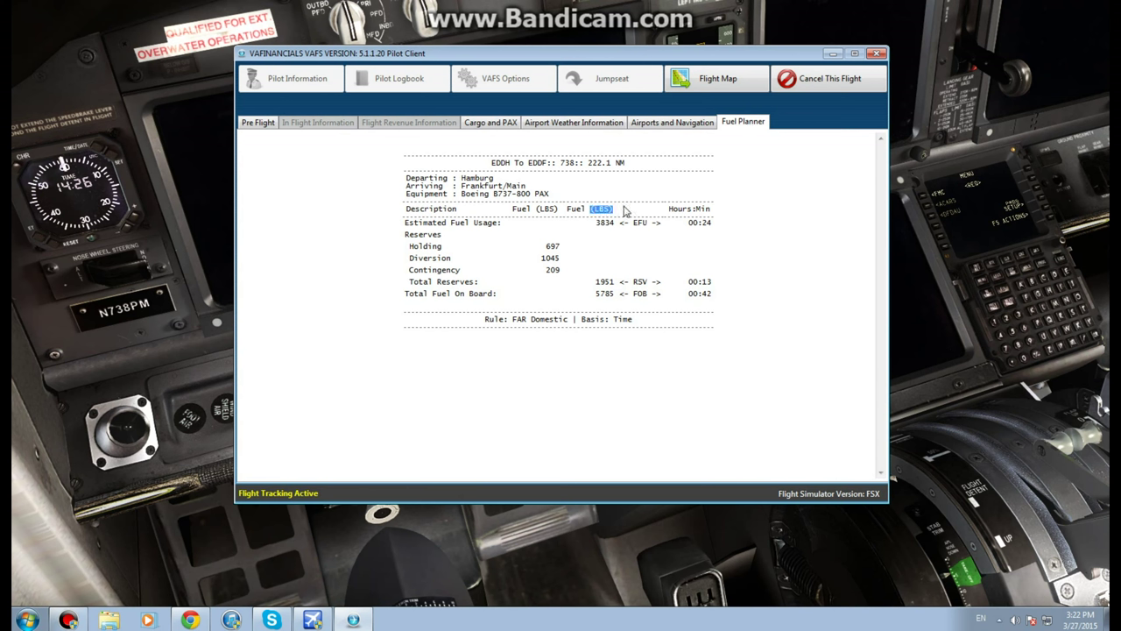
left_click_drag(632, 294, 662, 293)
double_click(596, 295)
double_click(706, 293)
double_click(598, 294)
left_click(600, 294)
double_click(604, 294)
left_click(556, 247)
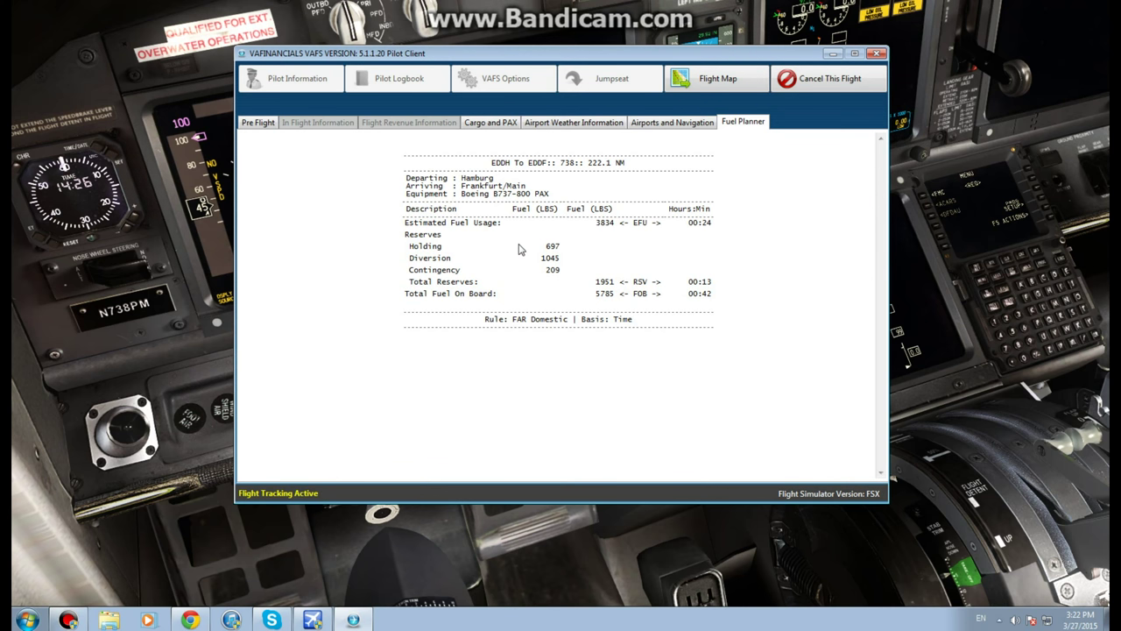
left_click(258, 124)
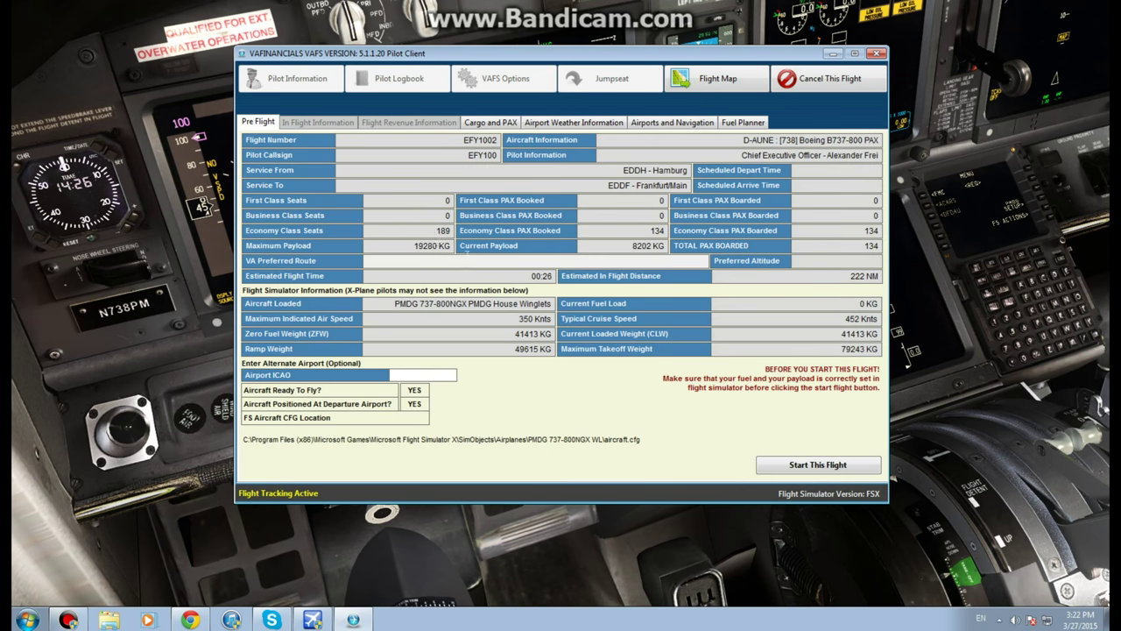
left_click(600, 531)
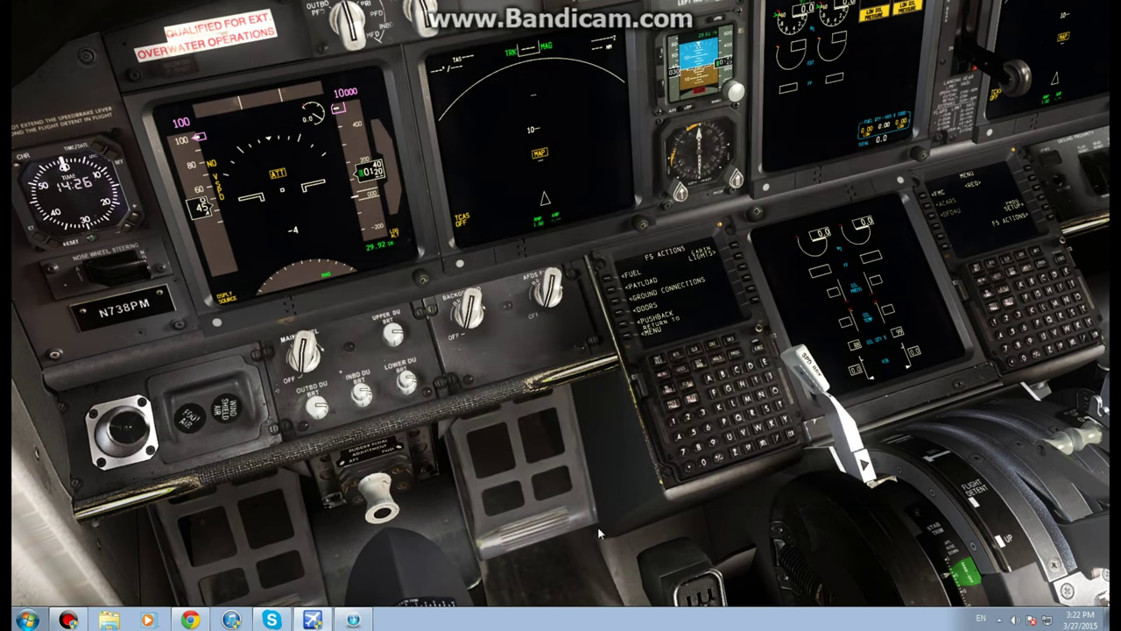
Load 5000 kg total fuel via the FMC FUEL page and bring the VAFS client back.
left_click(611, 284)
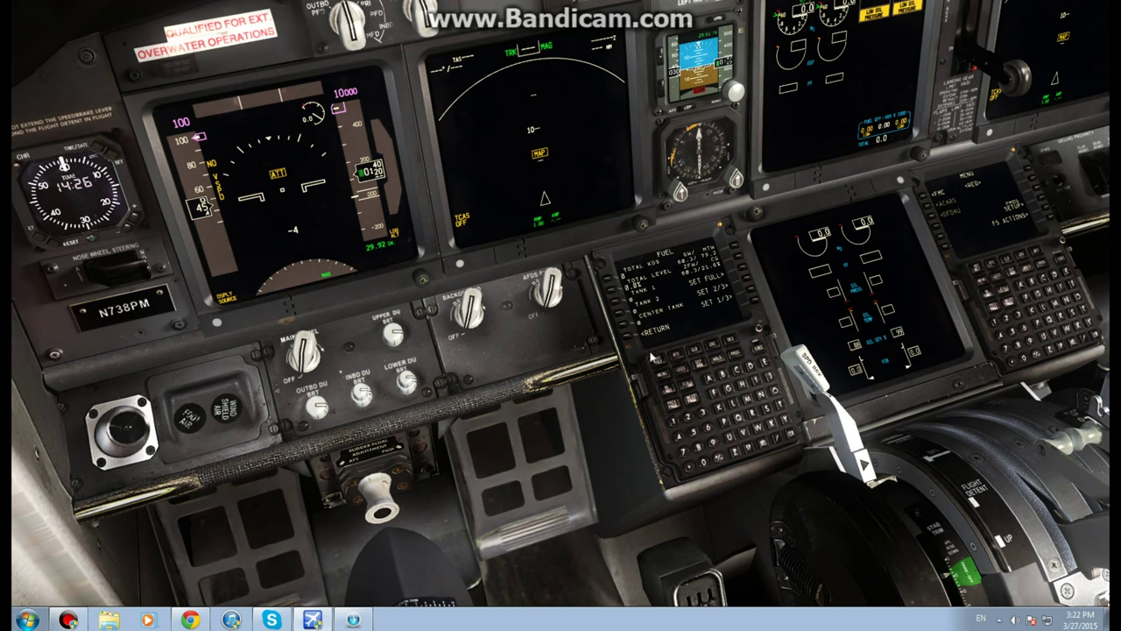
left_click(705, 464)
left_click(705, 464)
left_click(705, 464)
left_click(611, 280)
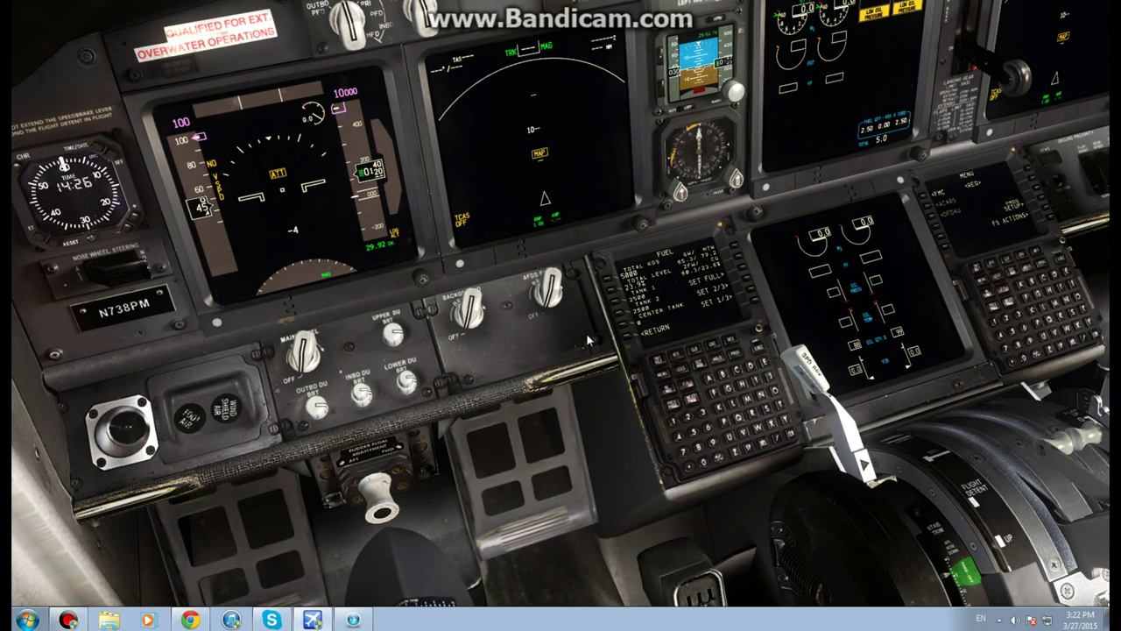
left_click(626, 341)
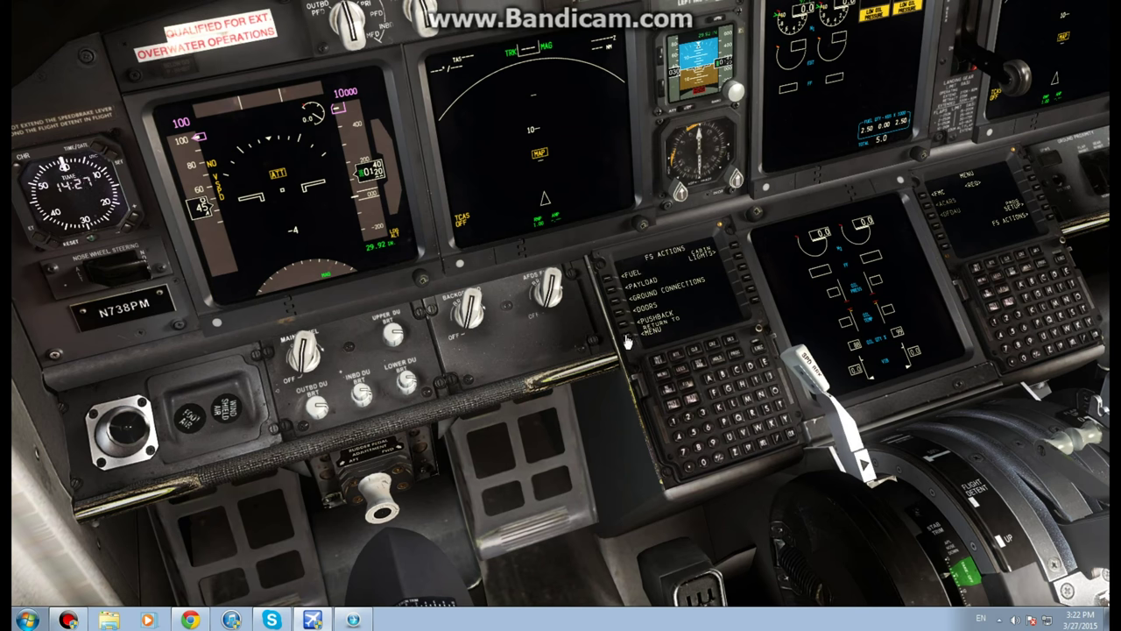
left_click(354, 618)
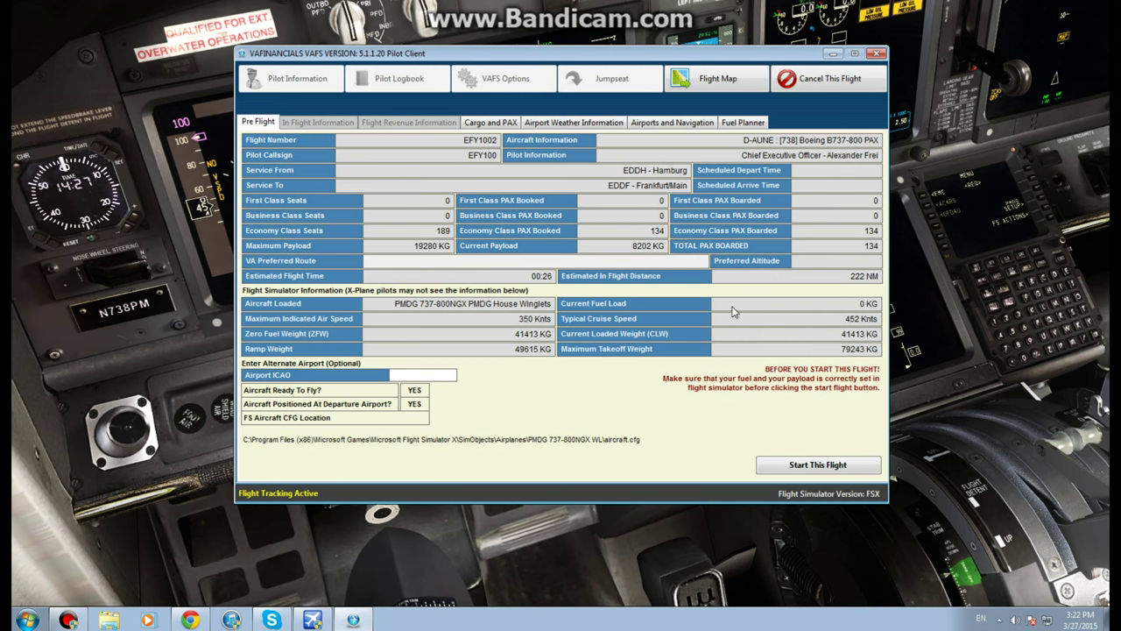
Restore the VAFS client and start flight EFY1002 with Start This Flight.
left_click(687, 536)
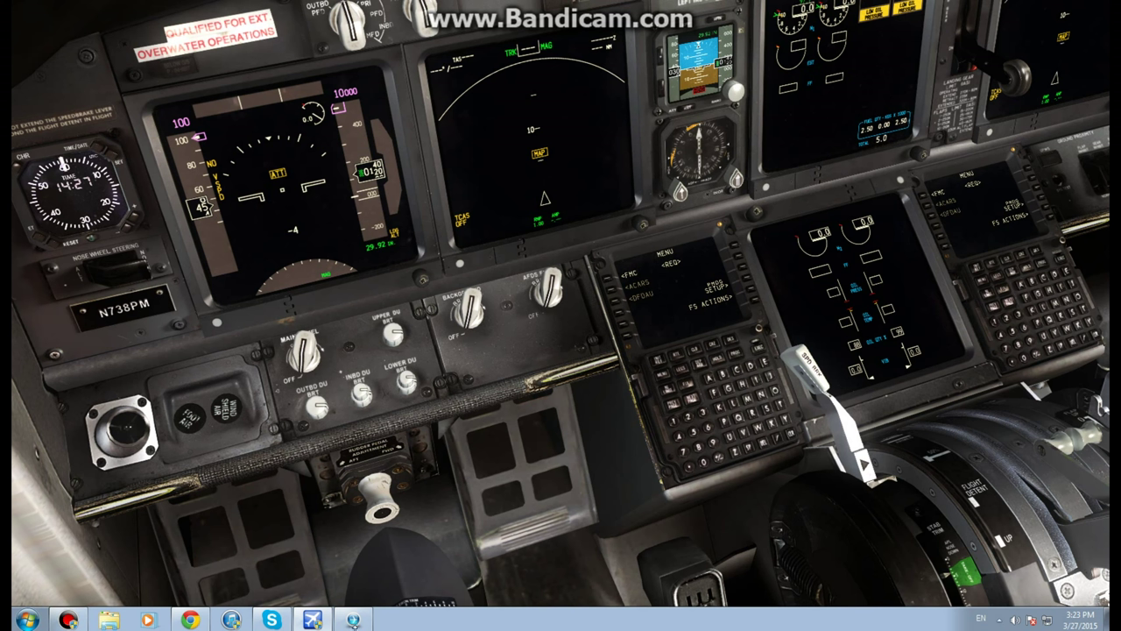
left_click(353, 620)
left_click(810, 464)
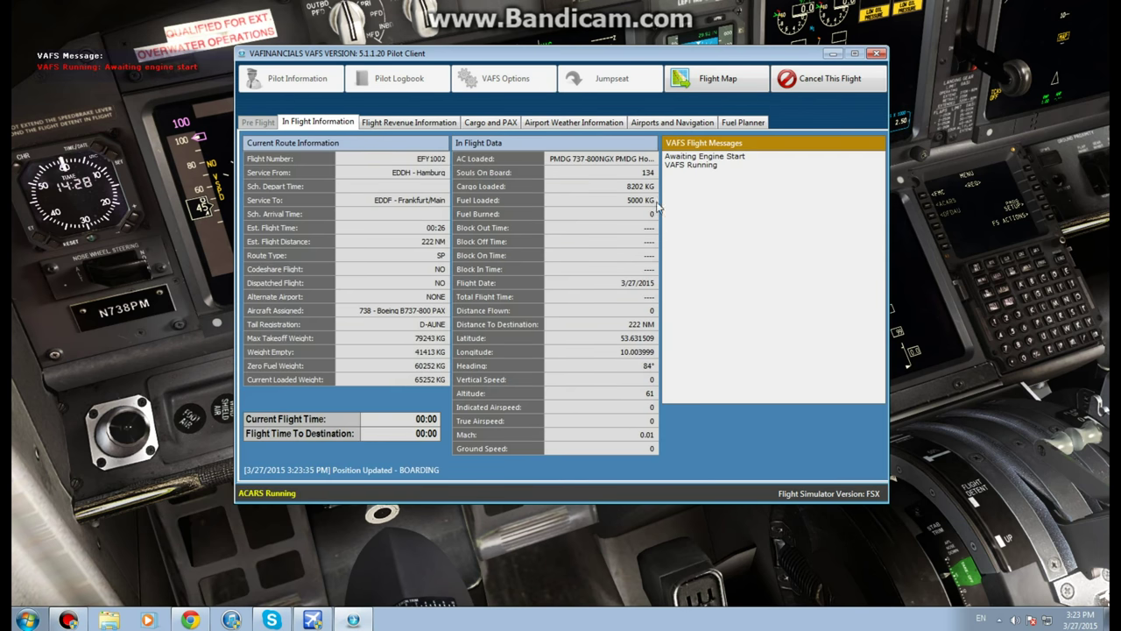
Hide the VAFS client and look around the cockpit: windshield, left window, instrument panel.
left_click(127, 114)
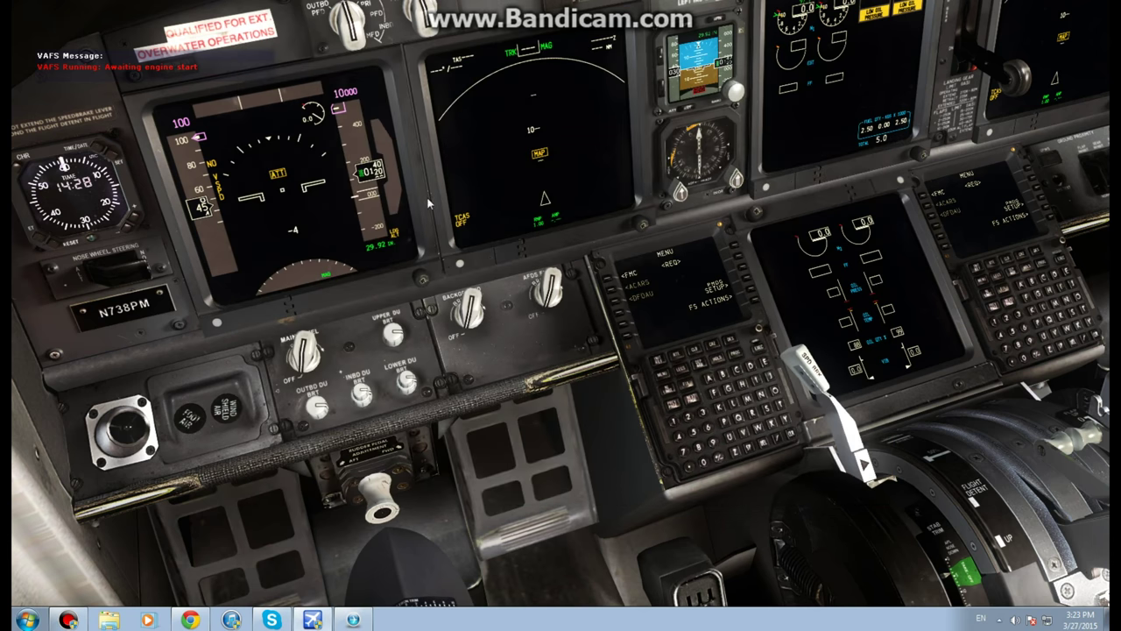
key("1")
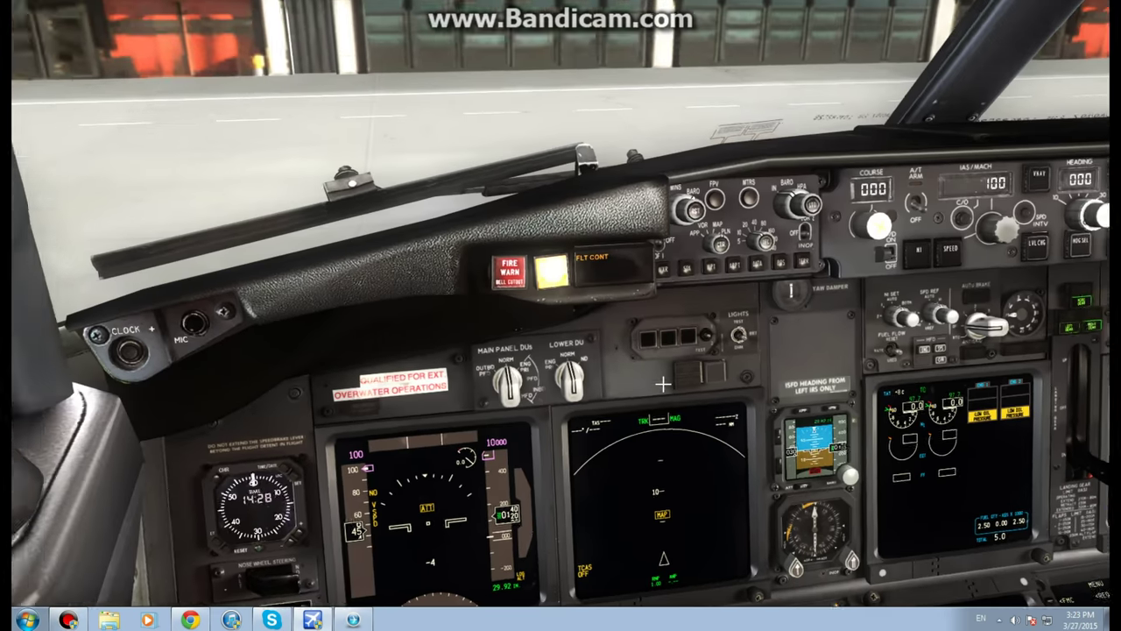
key("2")
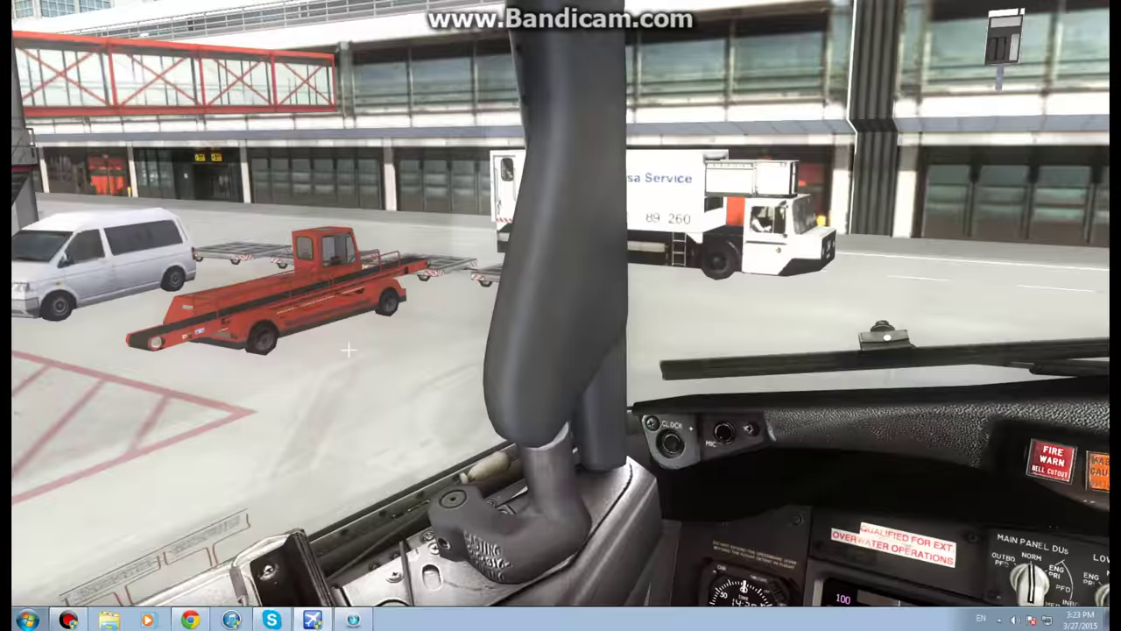
key("3")
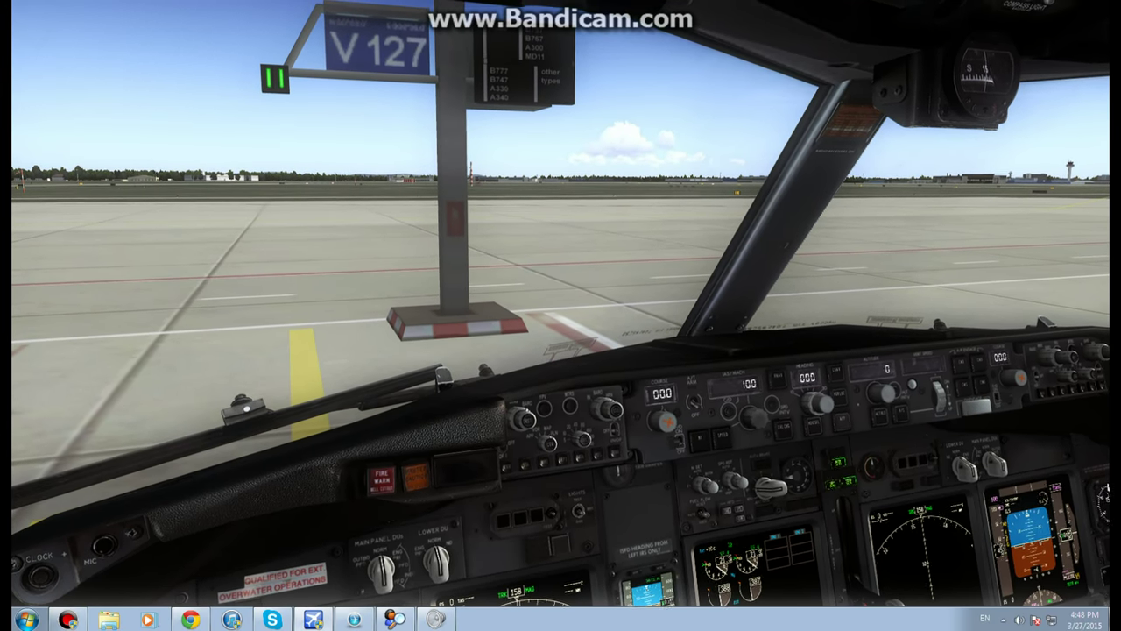
Set the parking brake and switch off several overhead systems for shutdown.
key("KP_3")
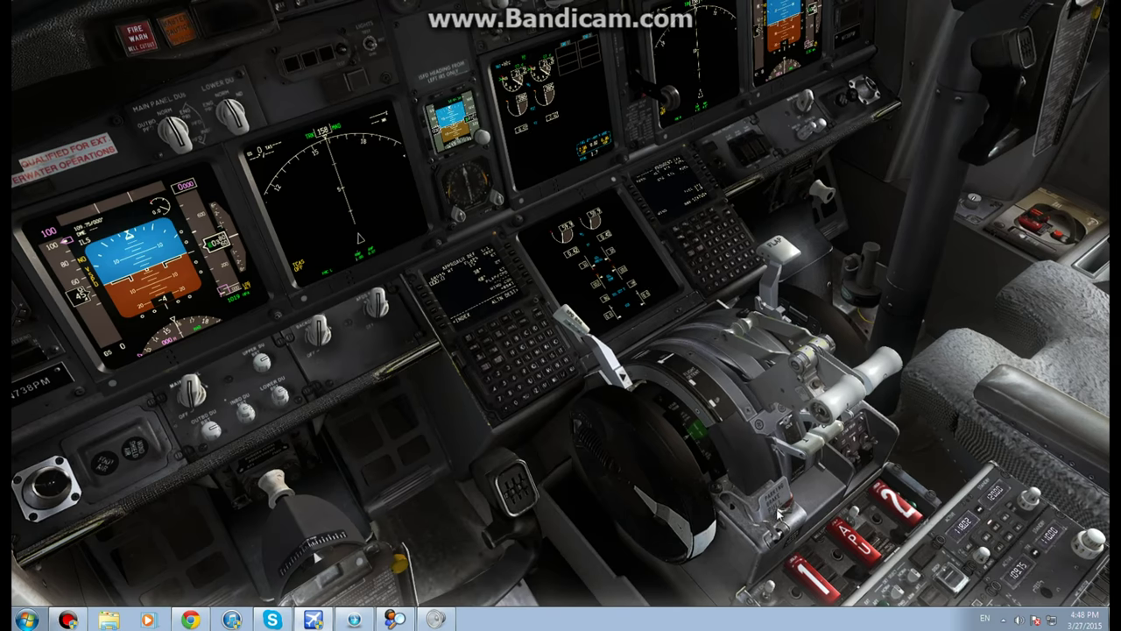
left_click(748, 475)
key("KP_8")
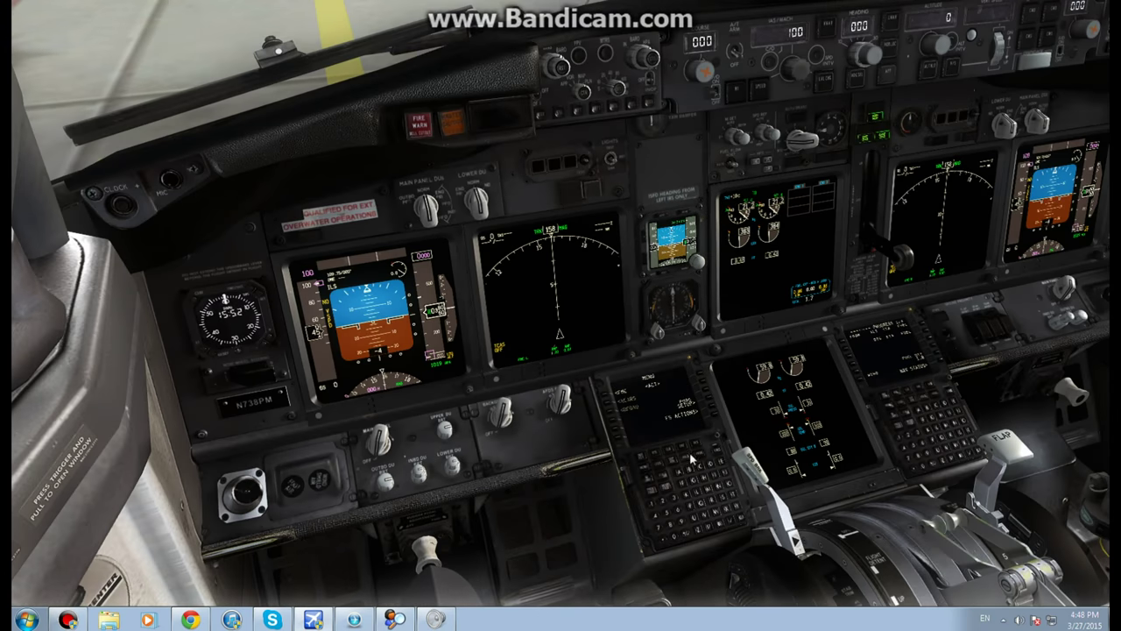
key("KP_8")
key("KP_8")
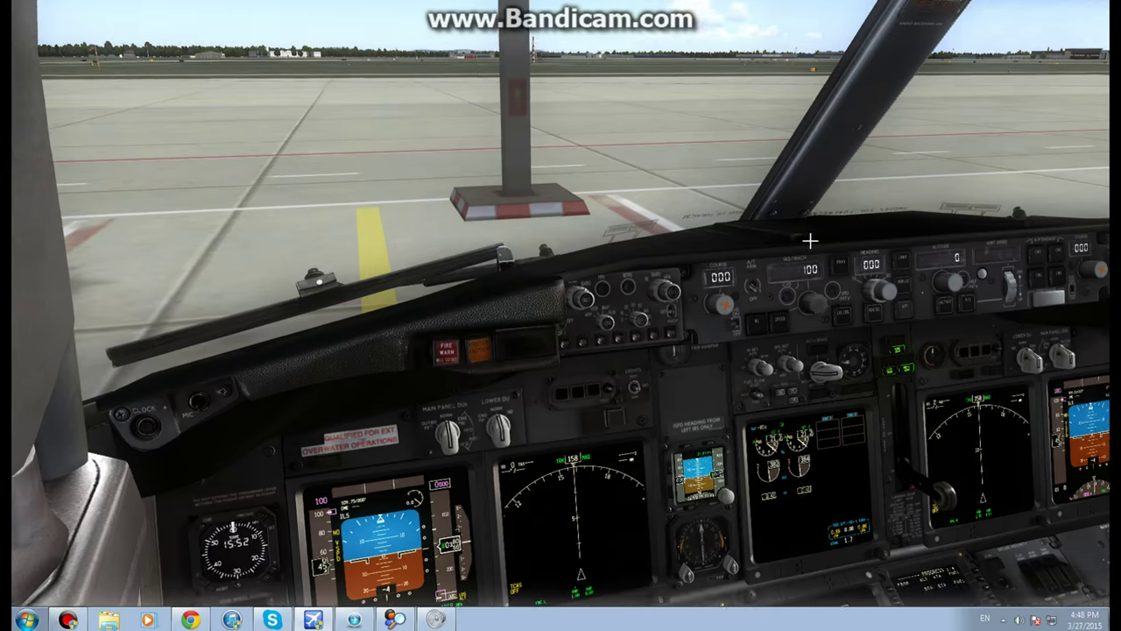
key("KP_2")
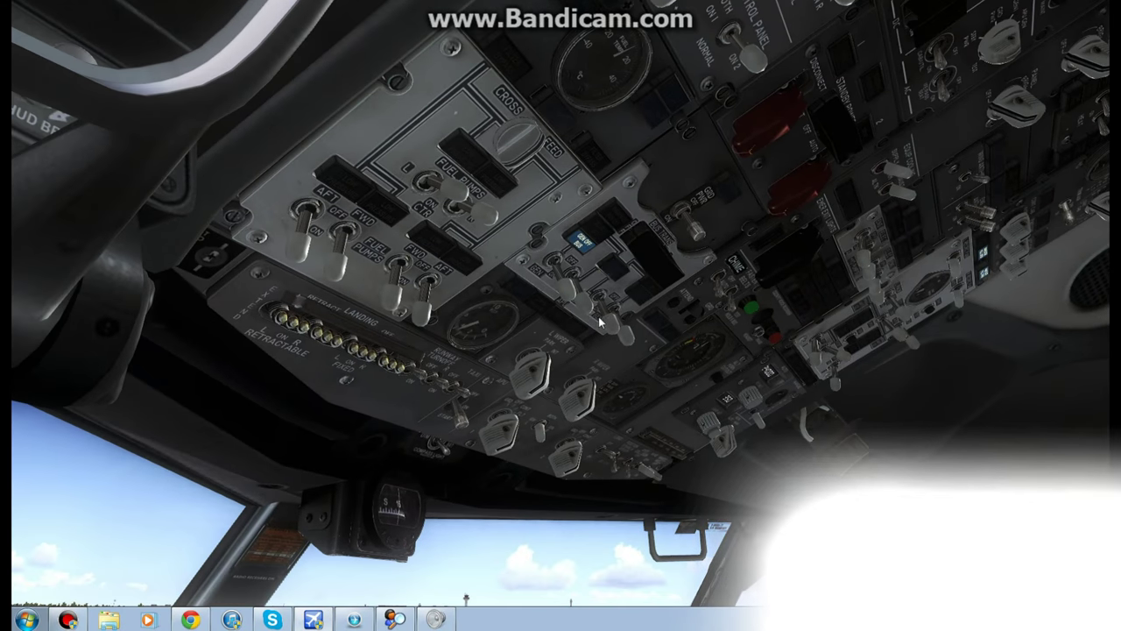
left_click(613, 323)
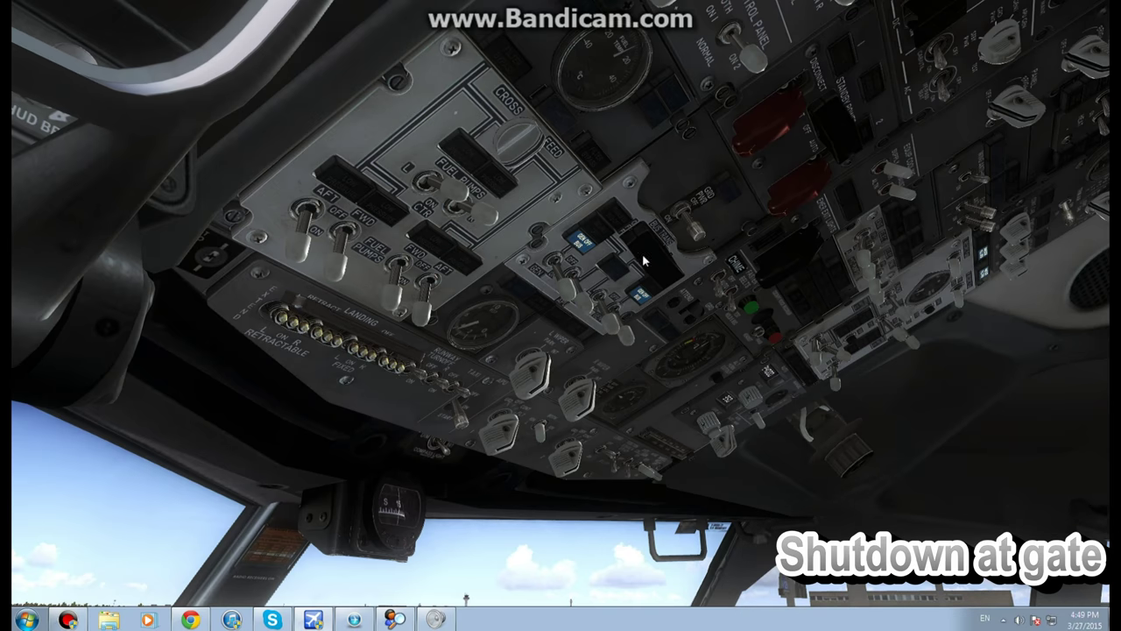
left_click(569, 298)
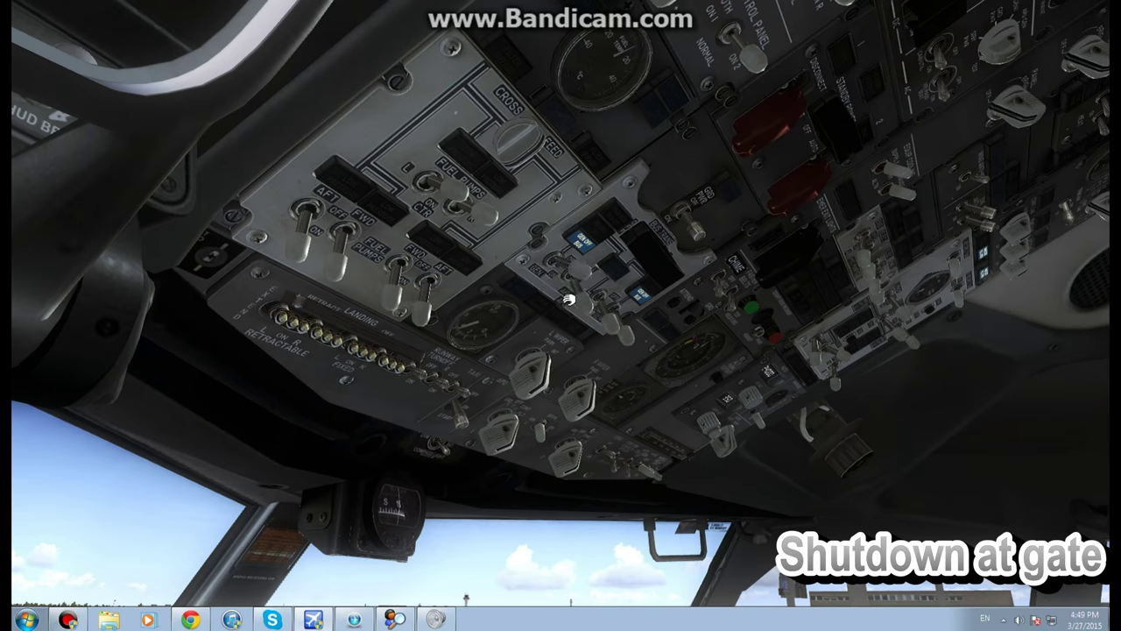
left_click(618, 338)
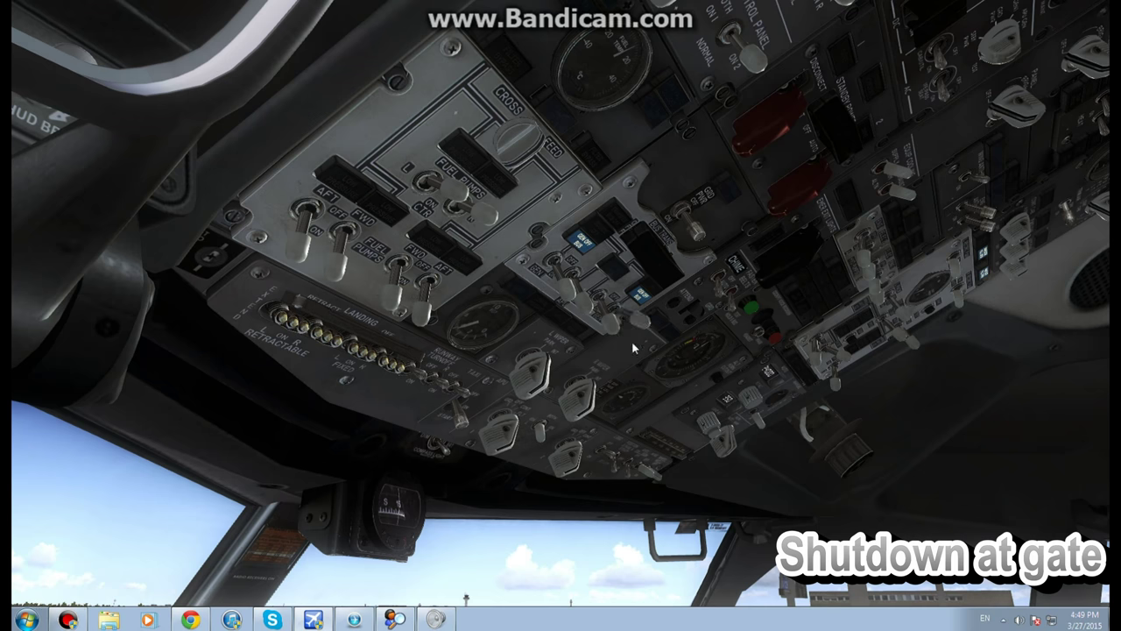
mouse_move(624, 337)
left_mouse_down()
mouse_move(754, 451)
mouse_move(730, 441)
left_mouse_up()
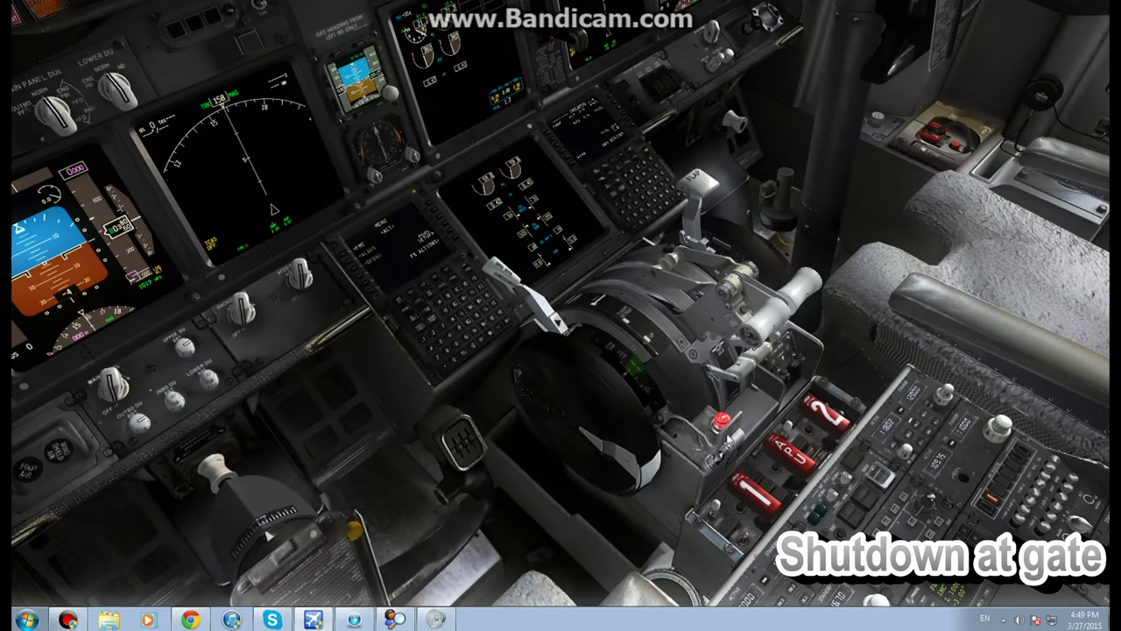
mouse_move(759, 360)
left_mouse_down()
mouse_move(755, 262)
mouse_move(774, 193)
left_mouse_up()
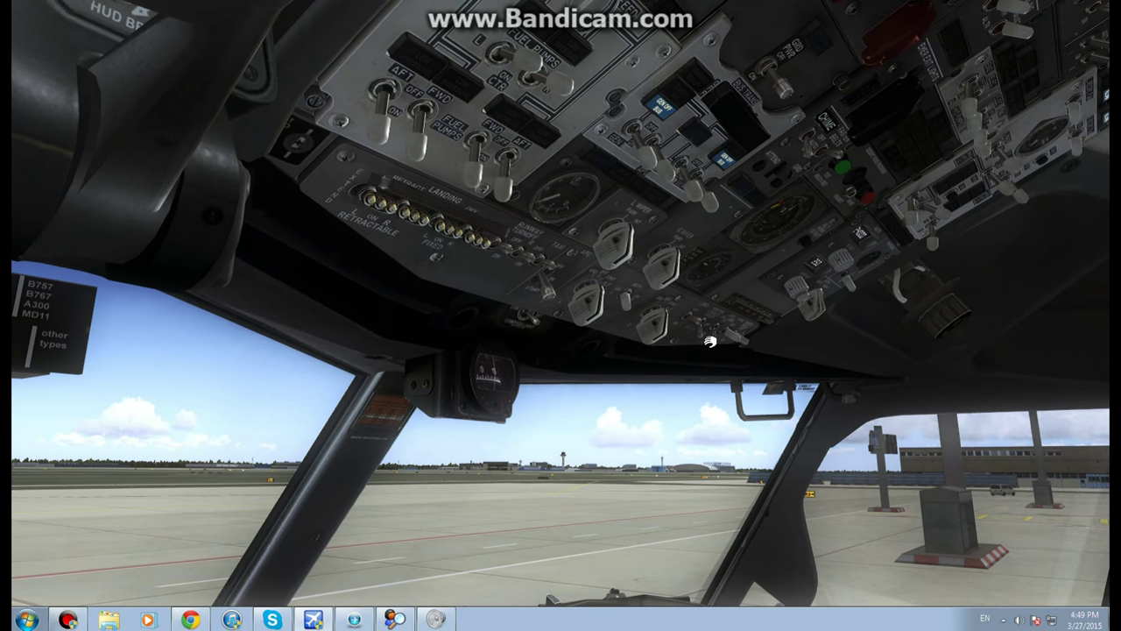
key("shift+BackSpace")
Switch off all four fuel pumps and one more overhead switch.
left_click(386, 226)
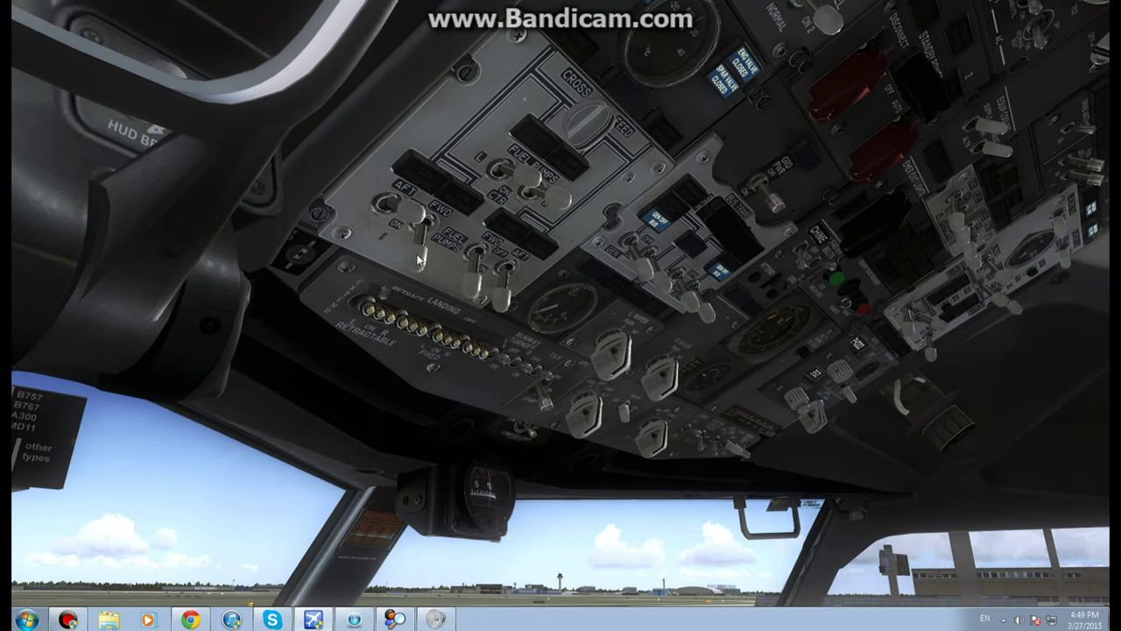
left_click(422, 235)
left_click(476, 256)
left_click(504, 278)
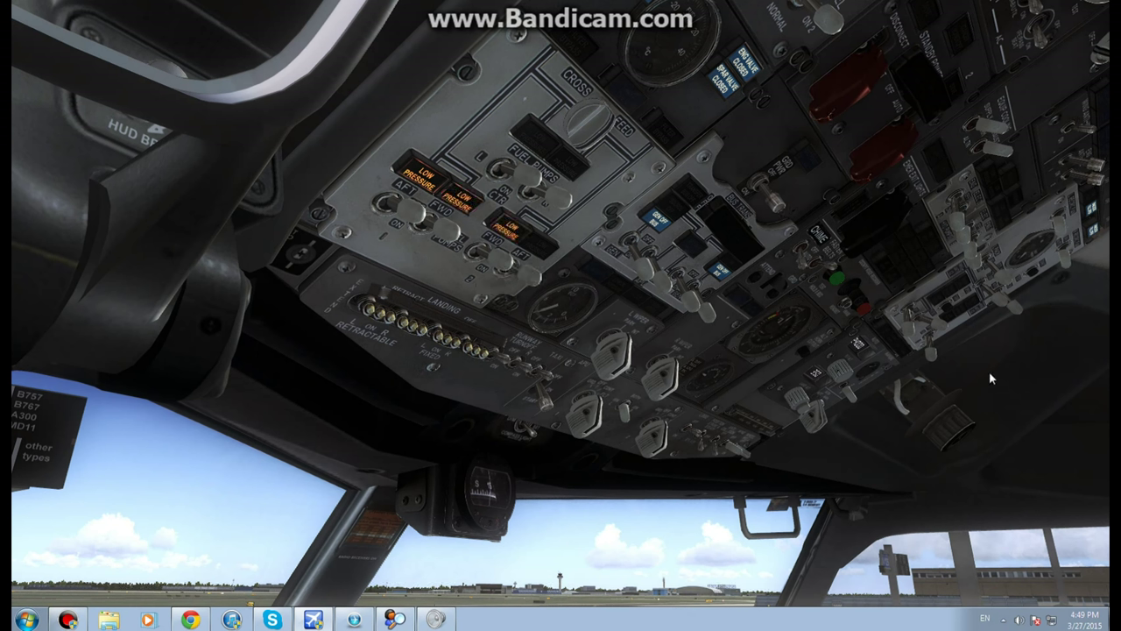
left_click(986, 303)
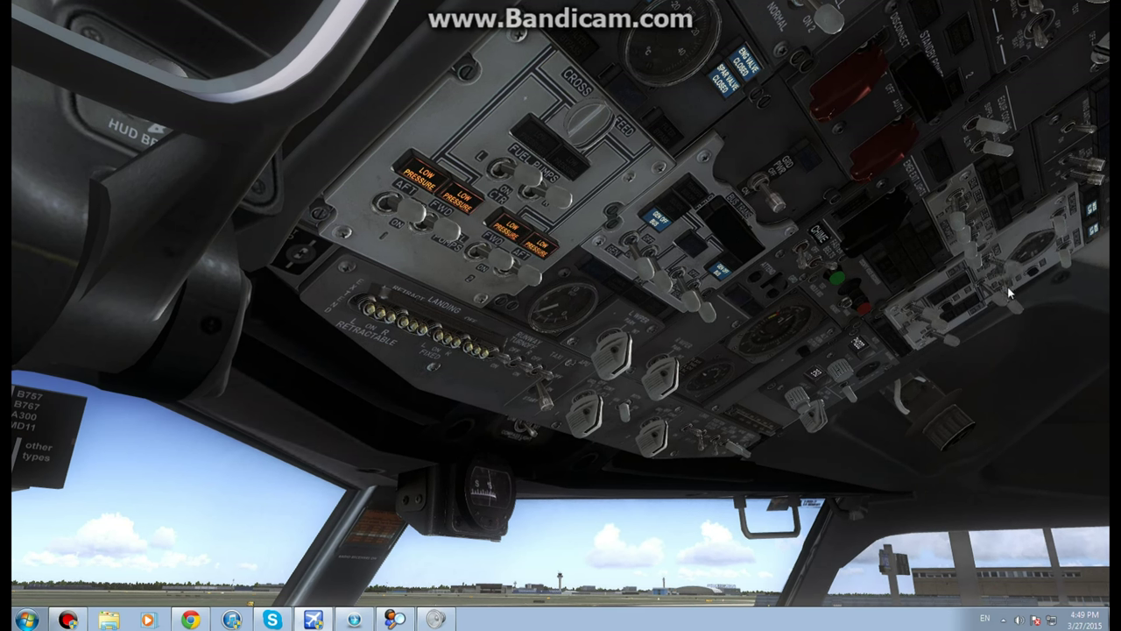
right_click(1030, 300)
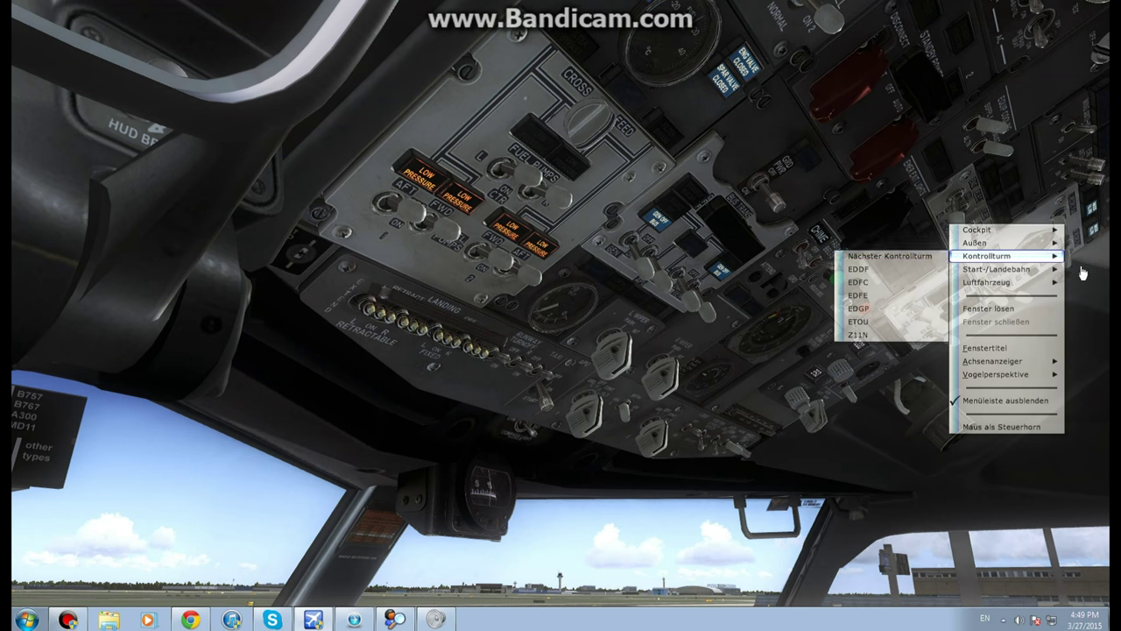
left_click(1070, 265)
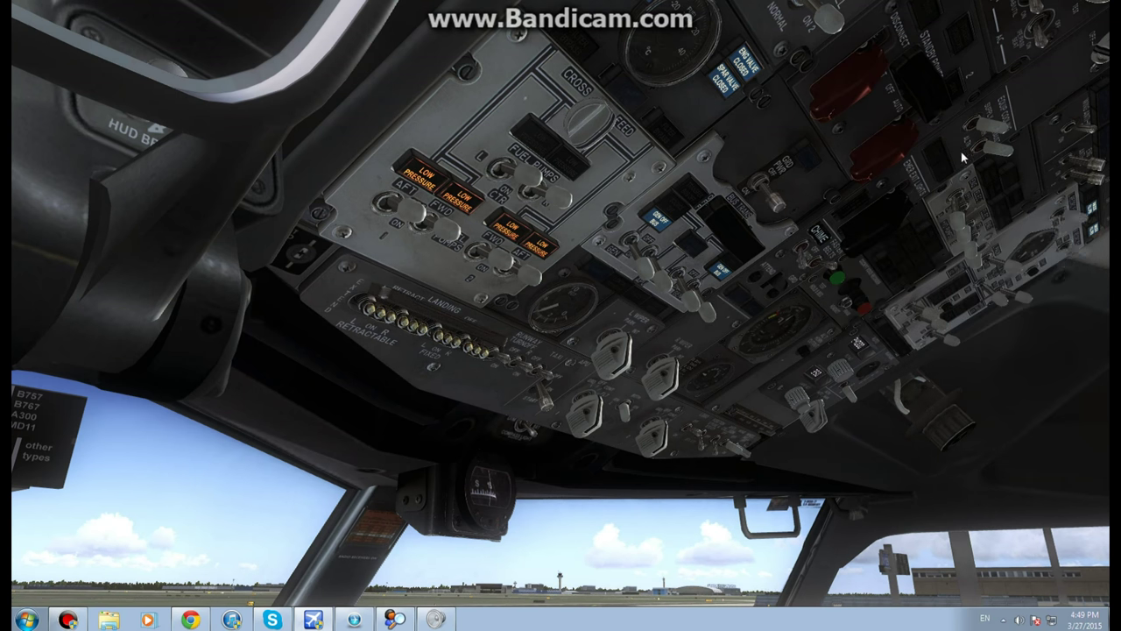
key("shift+Return")
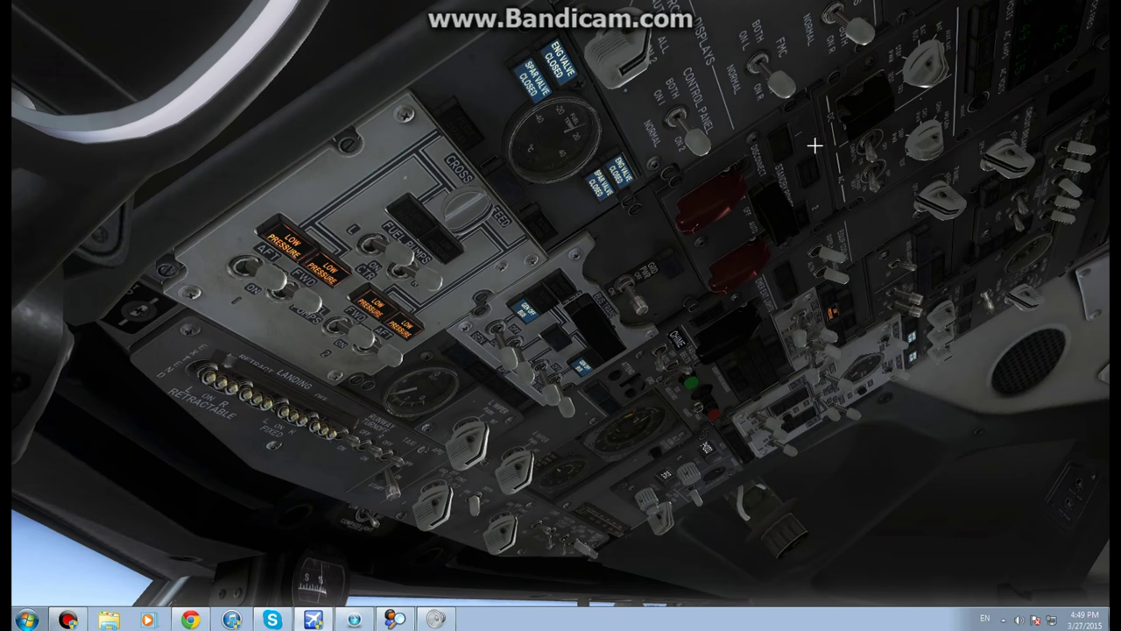
key("shift+Return")
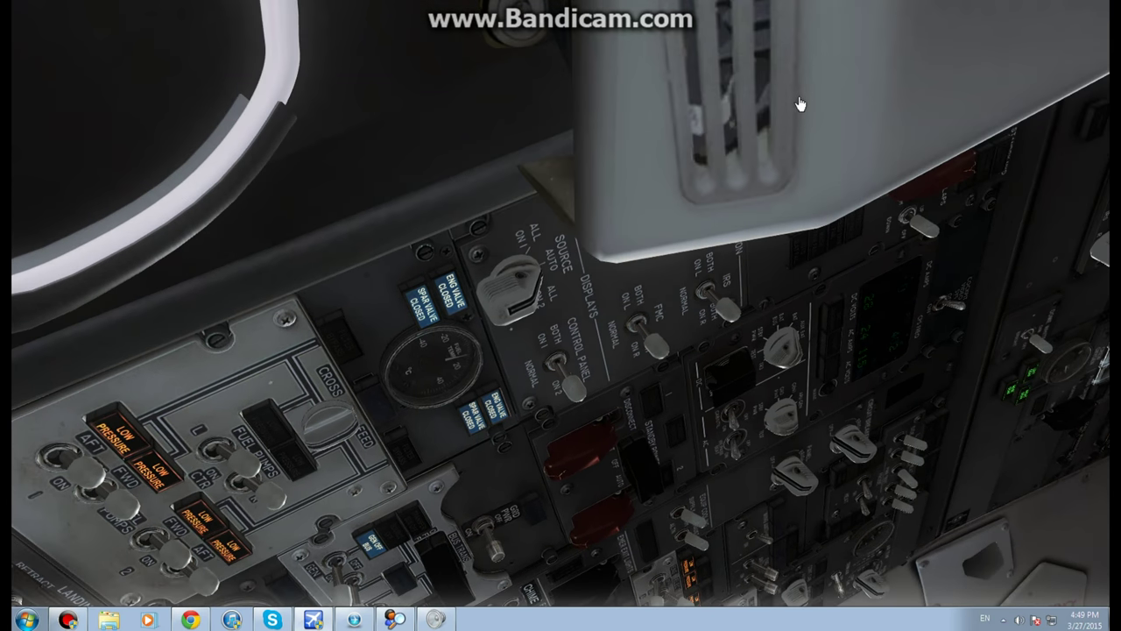
mouse_move(799, 104)
left_mouse_down()
mouse_move(875, 180)
mouse_move(916, 67)
mouse_move(896, 330)
mouse_move(812, 325)
mouse_move(776, 355)
mouse_move(596, 341)
left_mouse_up()
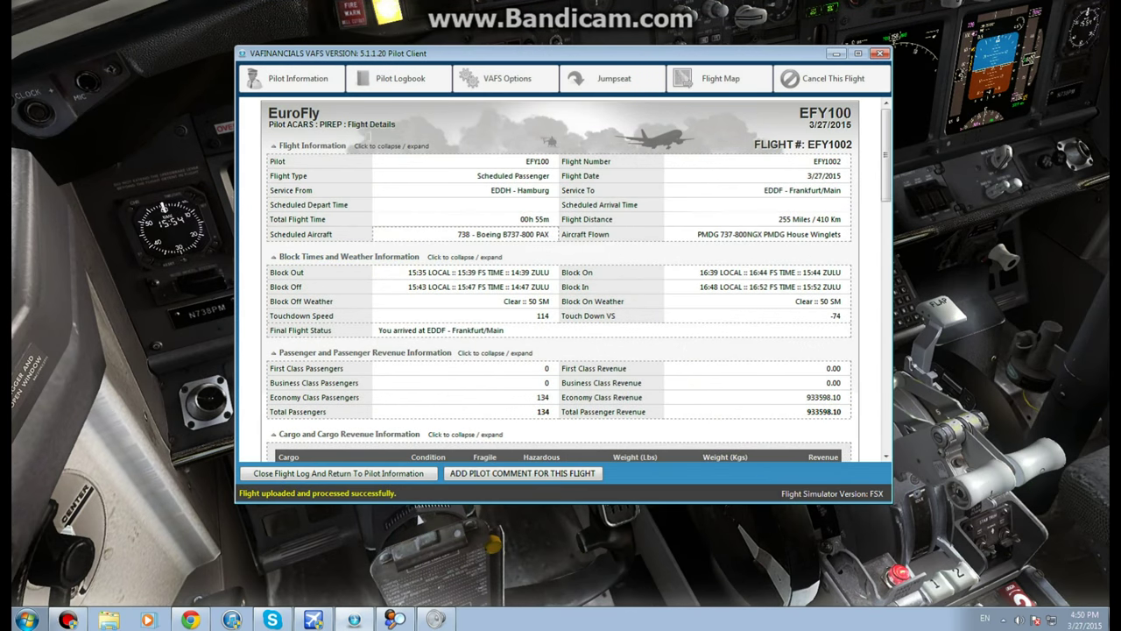
scroll(706, 208, "down", 3)
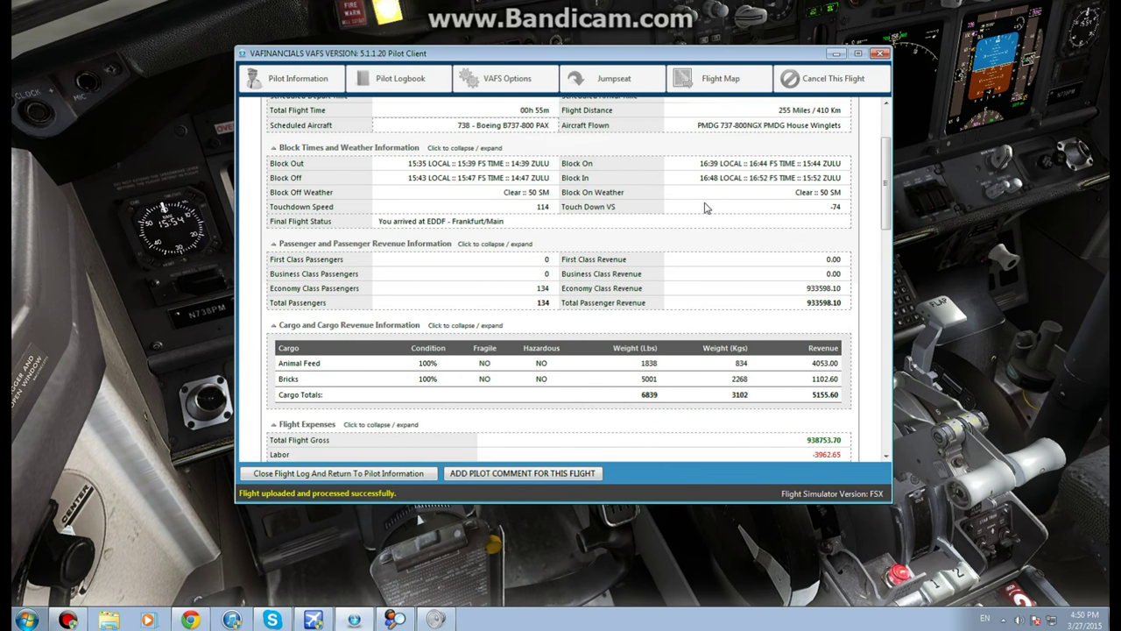
scroll(706, 207, "down", 5)
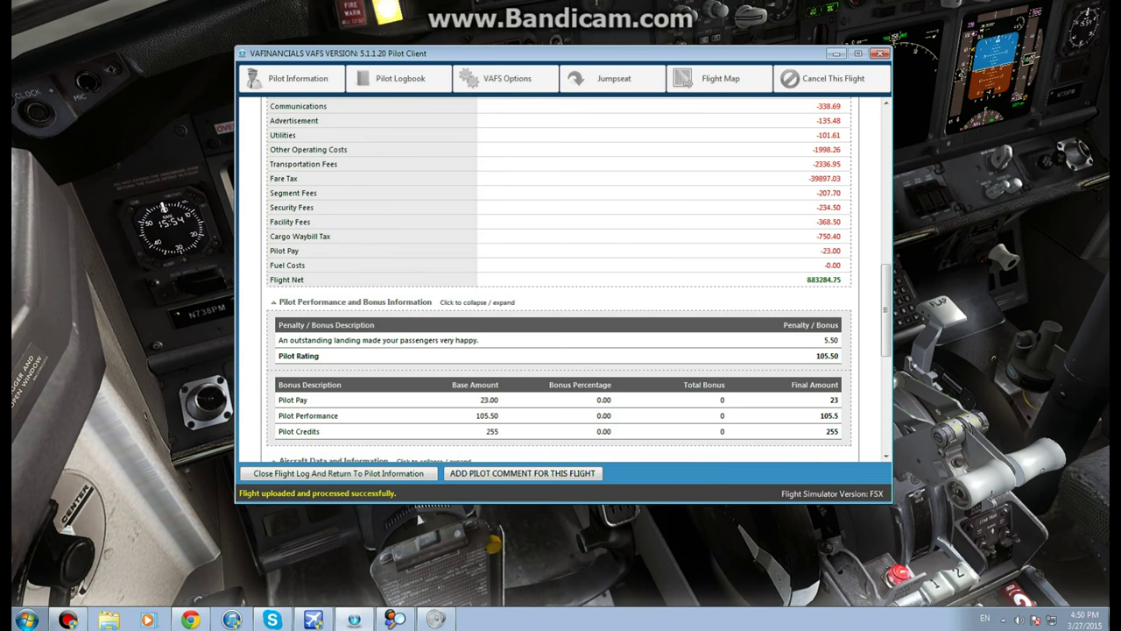
double_click(823, 280)
left_click(844, 283)
scroll(593, 278, "down", 1)
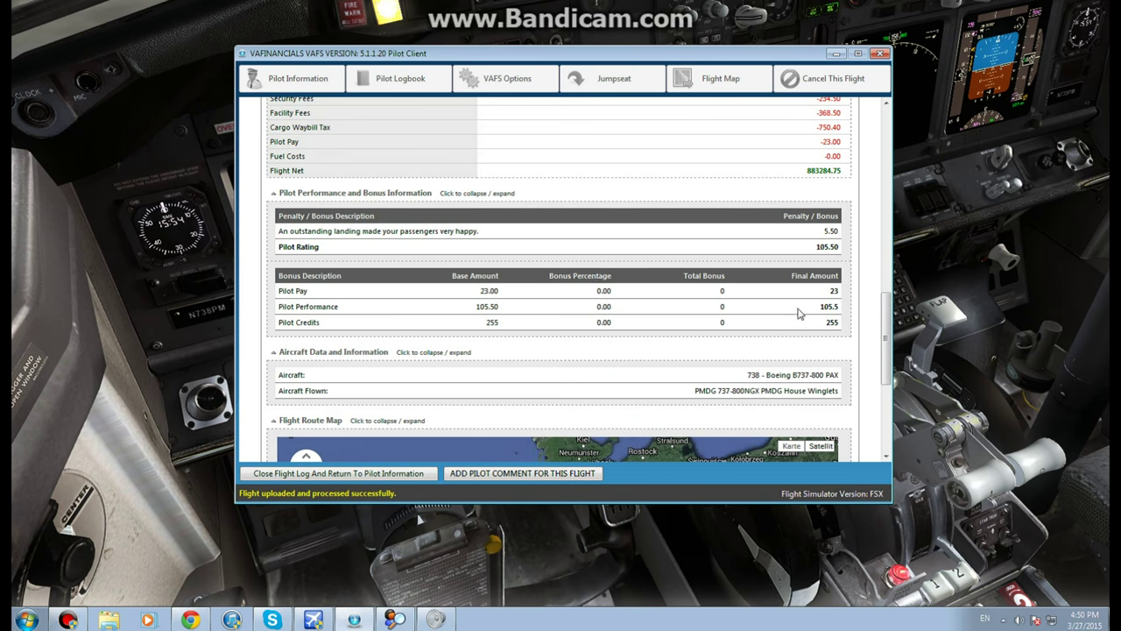
scroll(615, 319, "down", 1)
scroll(615, 319, "down", 2)
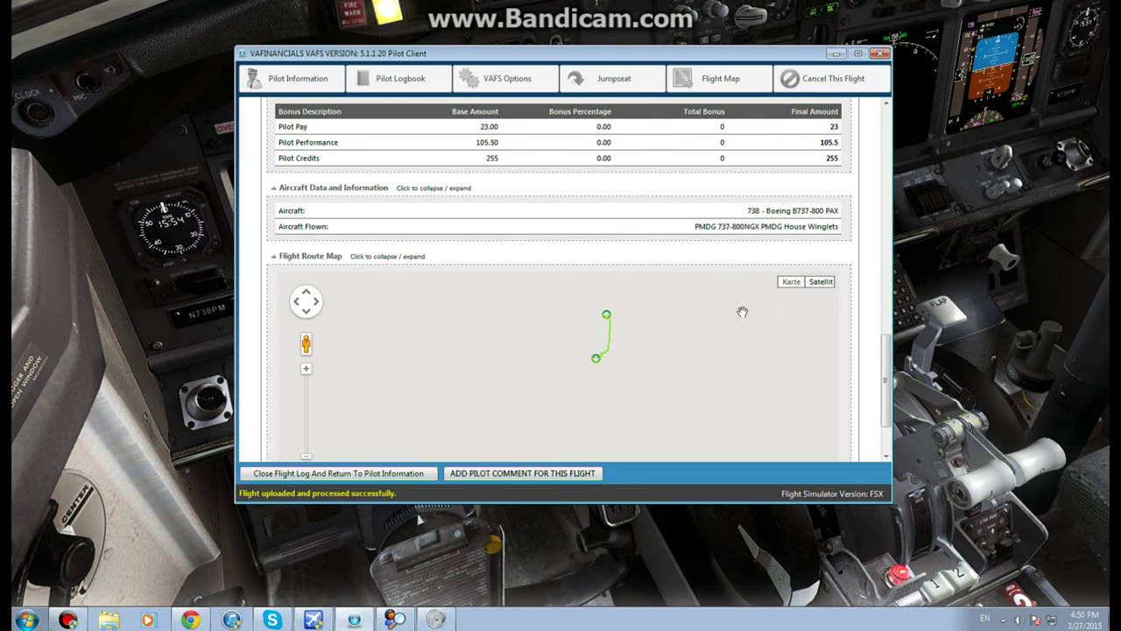
scroll(596, 350, "up", 1)
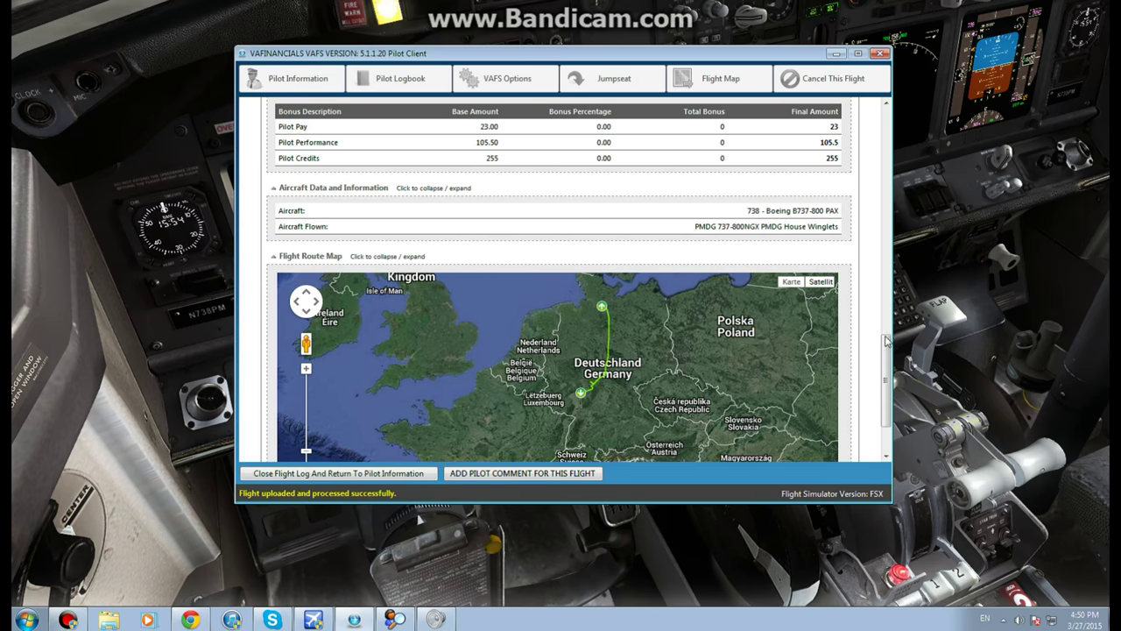
scroll(872, 338, "down", 1)
scroll(580, 435, "up", 8)
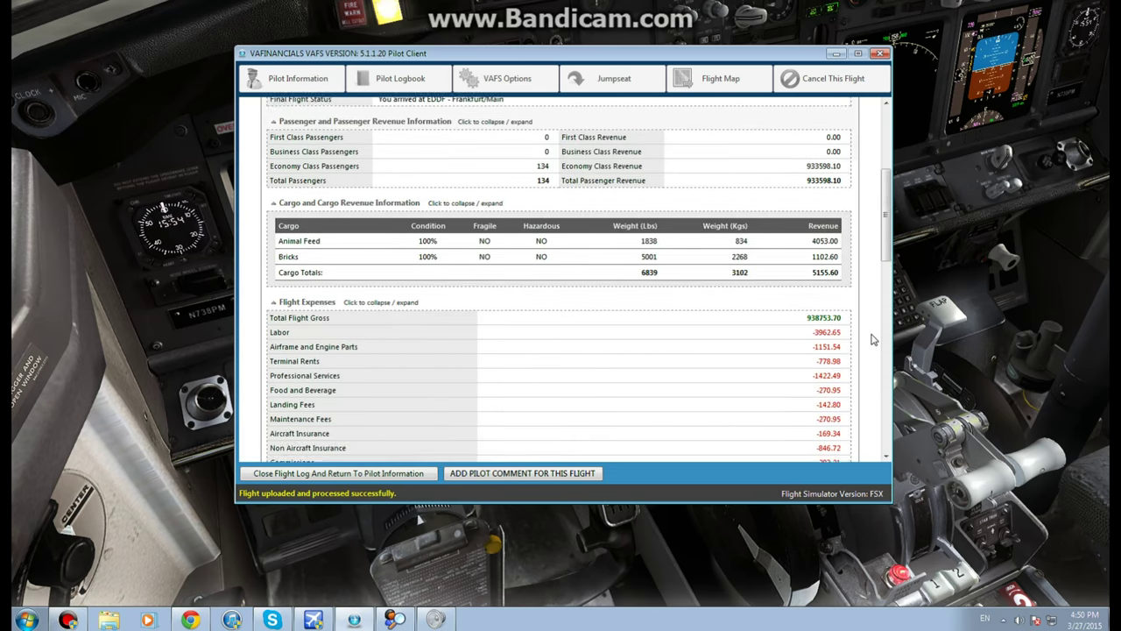
Add the pilot comment 'Nice test flight' to EFY1002's flight log.
left_click(533, 475)
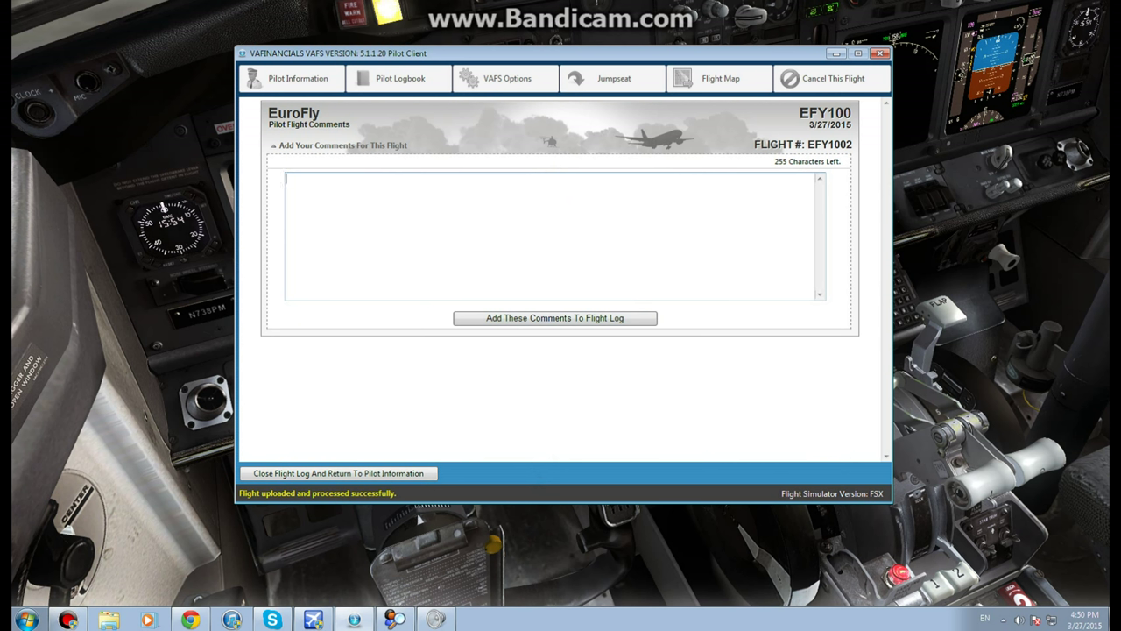
type("Nice test fli")
type("ght")
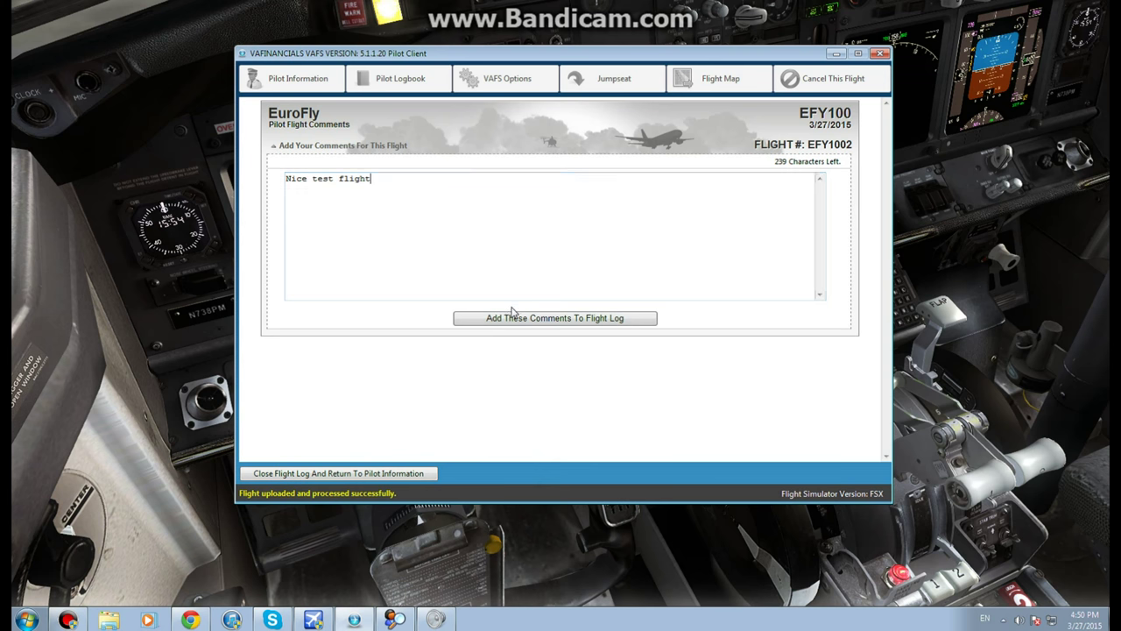
left_click(510, 318)
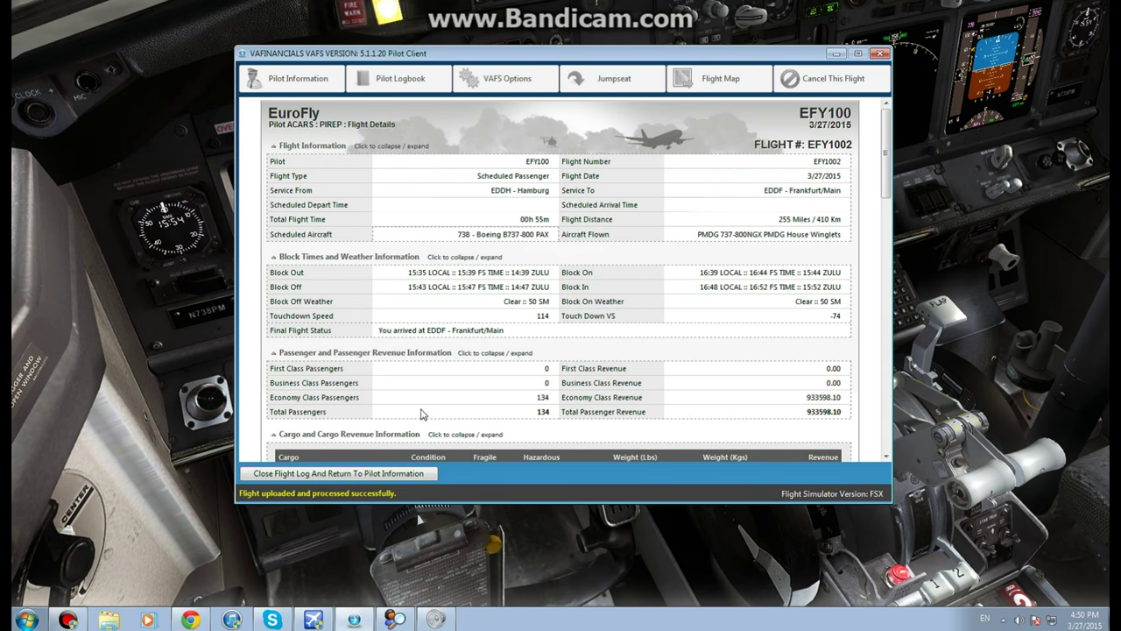
scroll(427, 411, "down", 5)
scroll(427, 412, "up", 5)
scroll(610, 342, "down", 5)
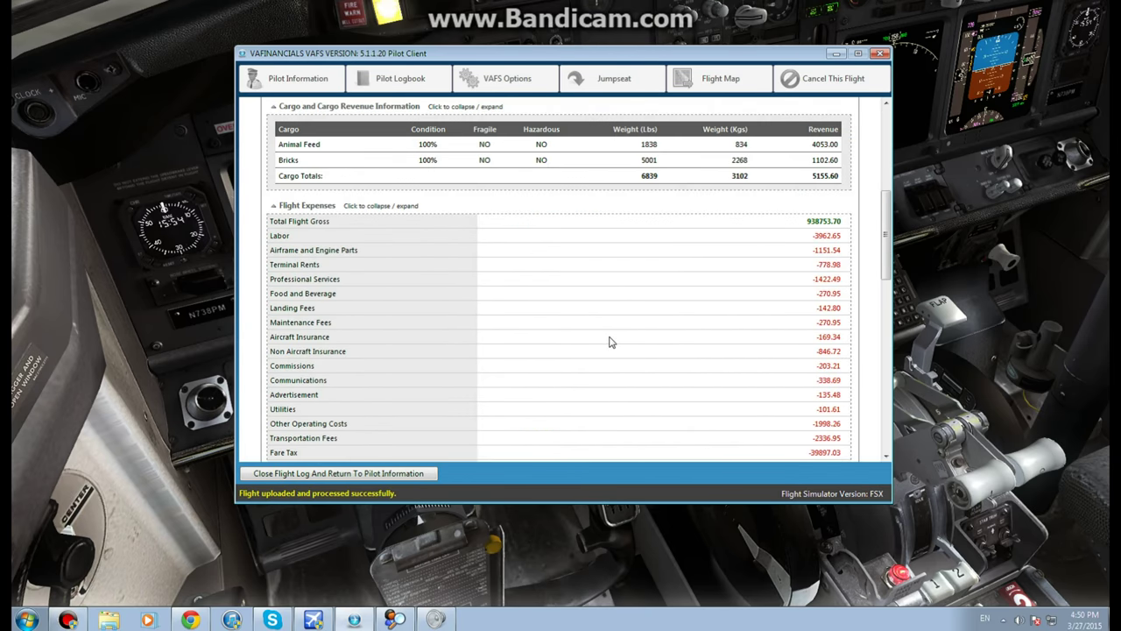
scroll(489, 330, "down", 5)
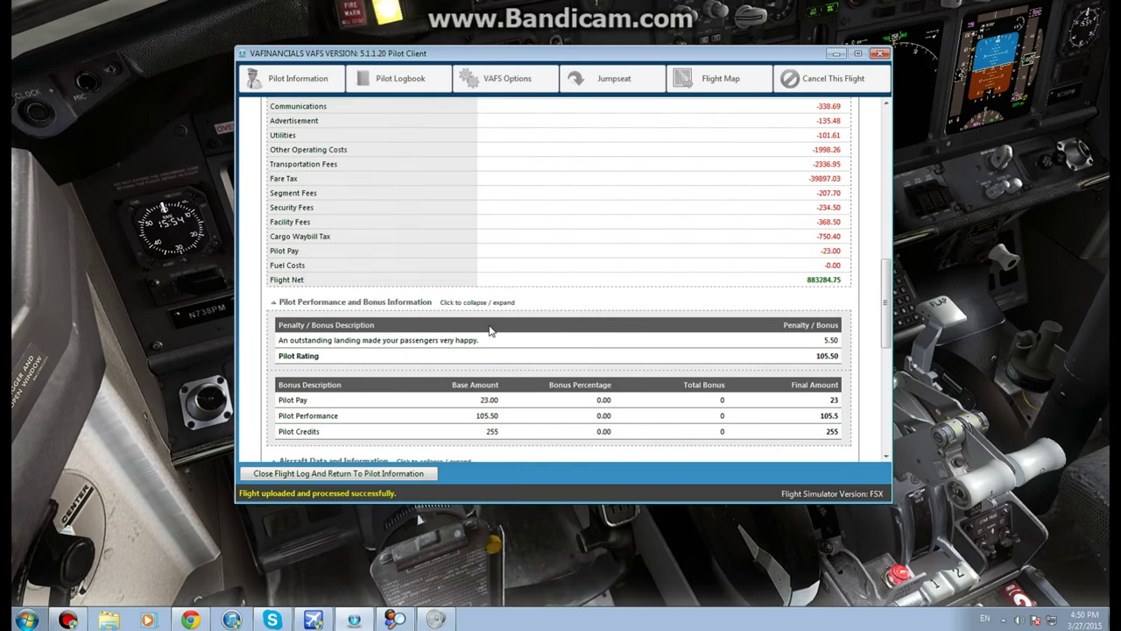
scroll(490, 330, "down", 3)
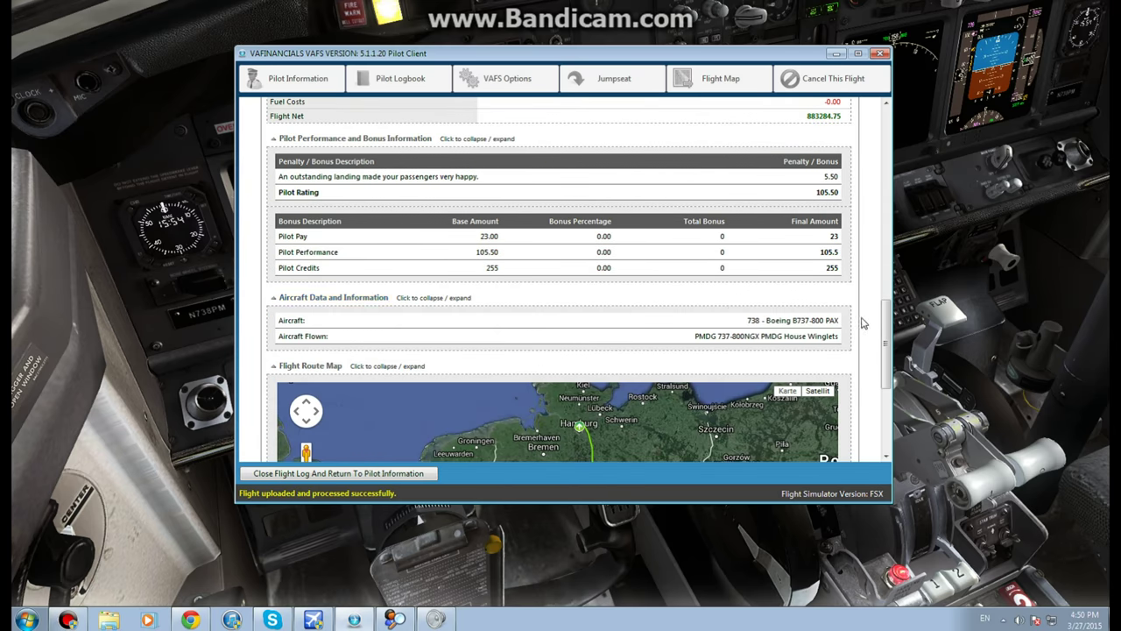
scroll(863, 323, "up", 8)
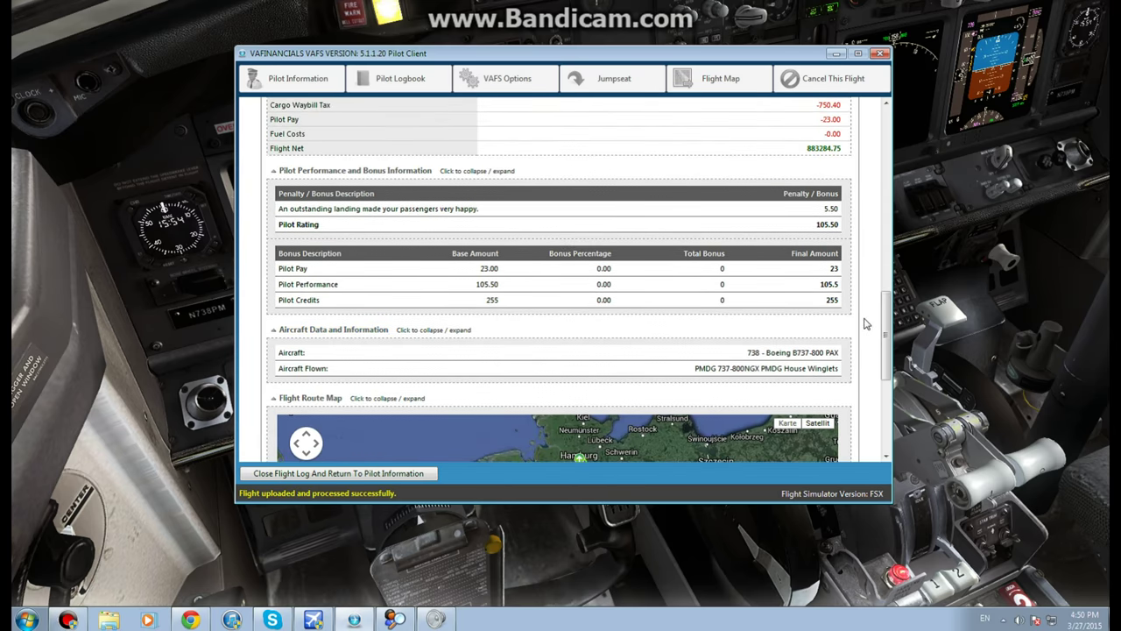
scroll(863, 323, "up", 5)
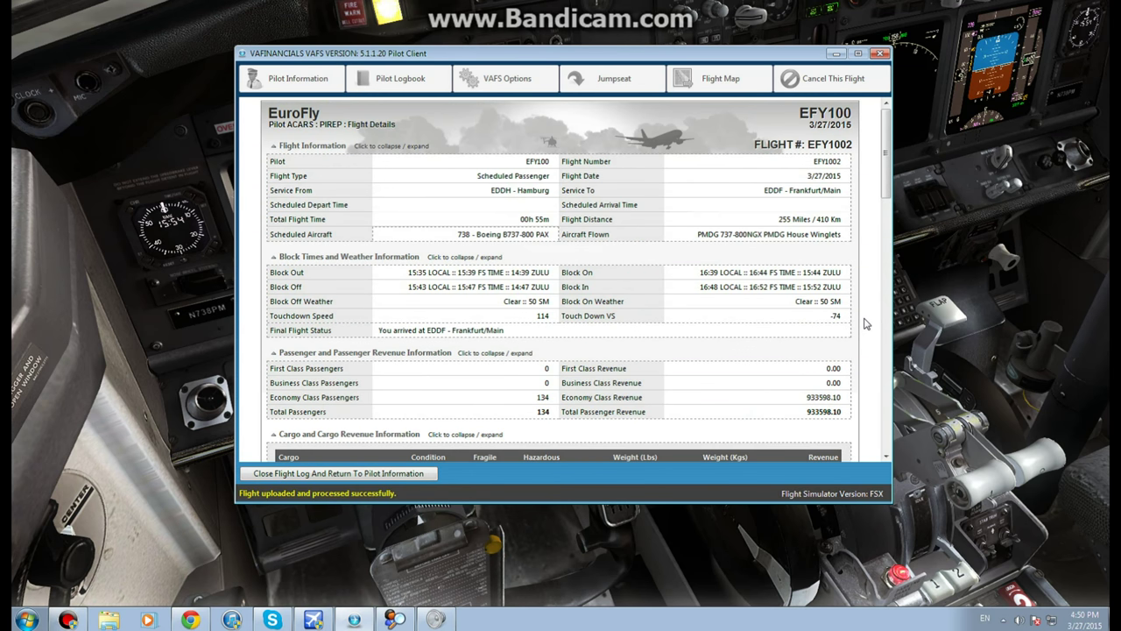